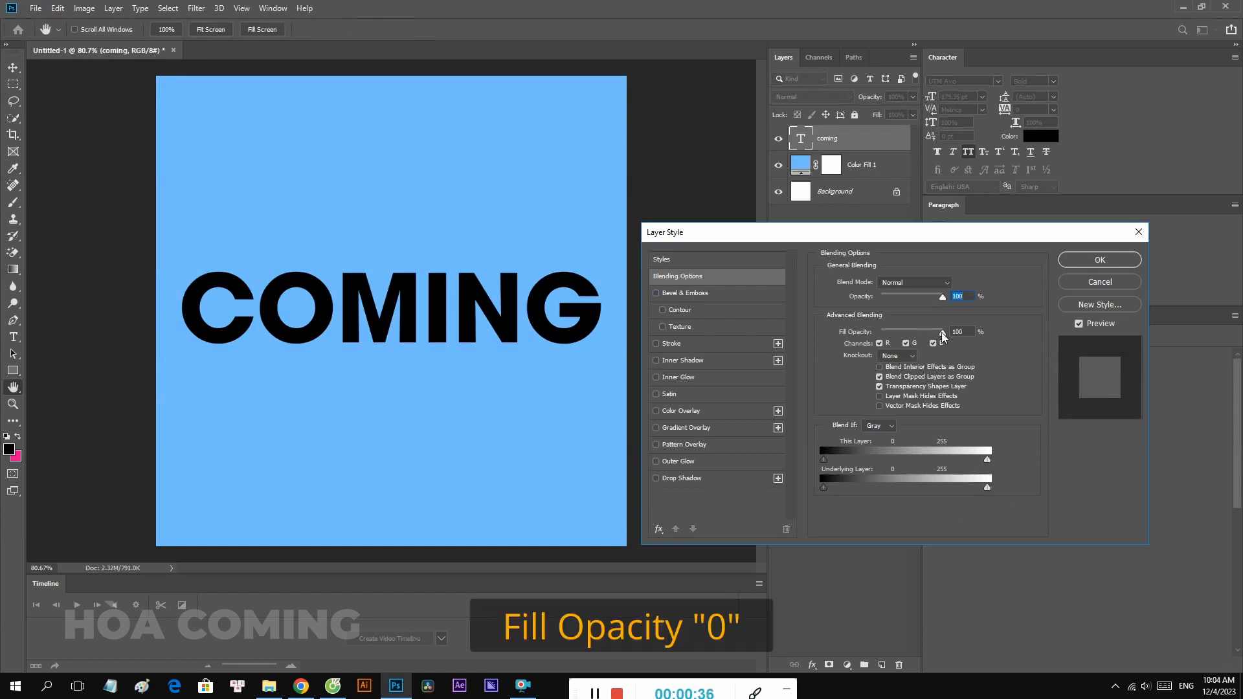
# Set the COMING text layer's fill opacity to 0% and enable Bevel & Emboss with the Pillow Emboss style
pyautogui.moveTo(943, 333); pyautogui.dragTo(833, 344)
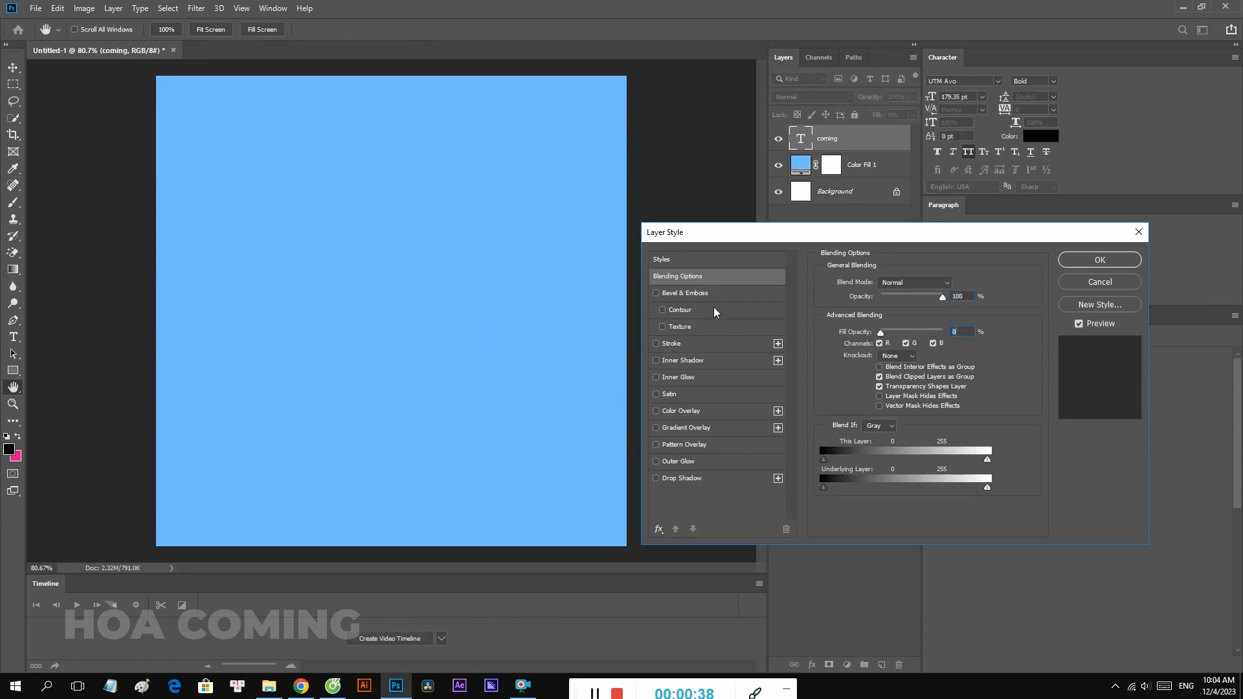
pyautogui.click(686, 294)
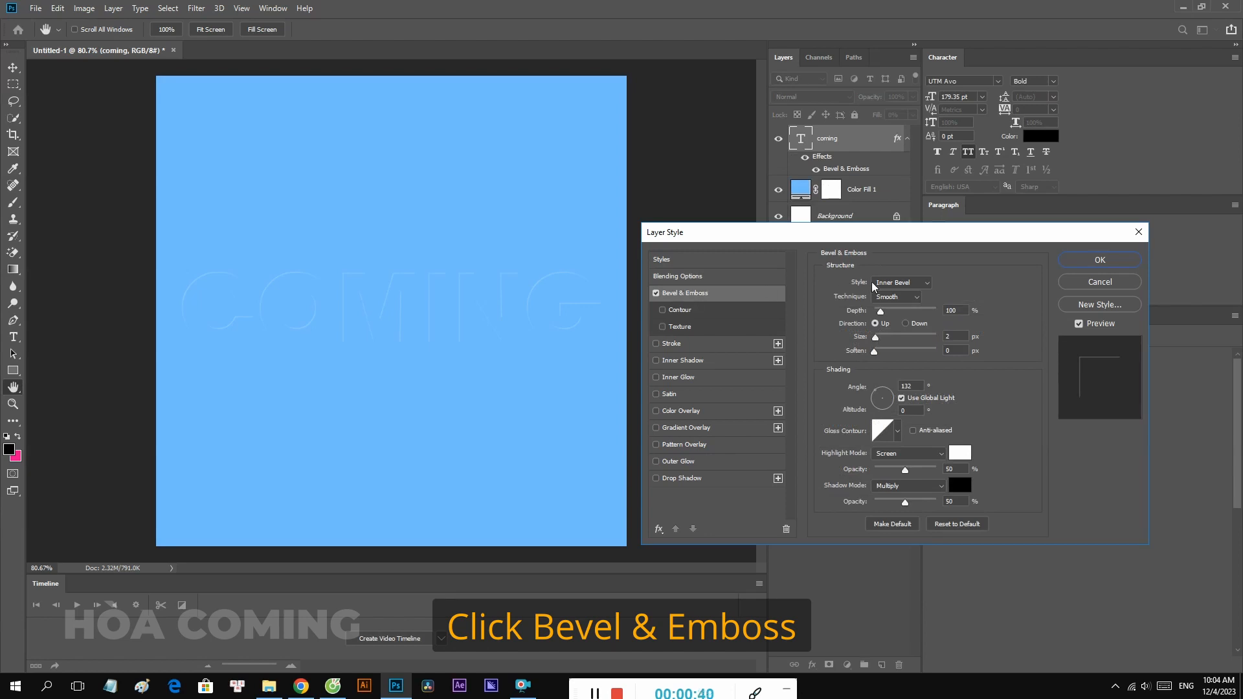
pyautogui.click(896, 284)
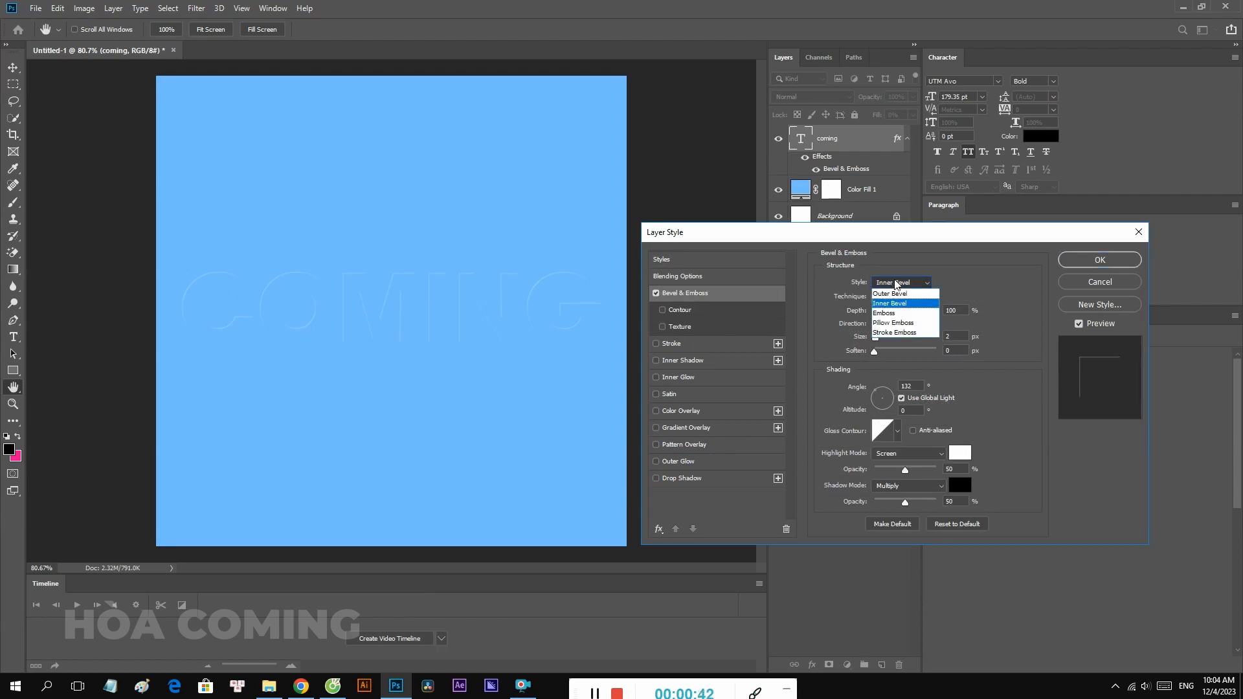
pyautogui.click(891, 323)
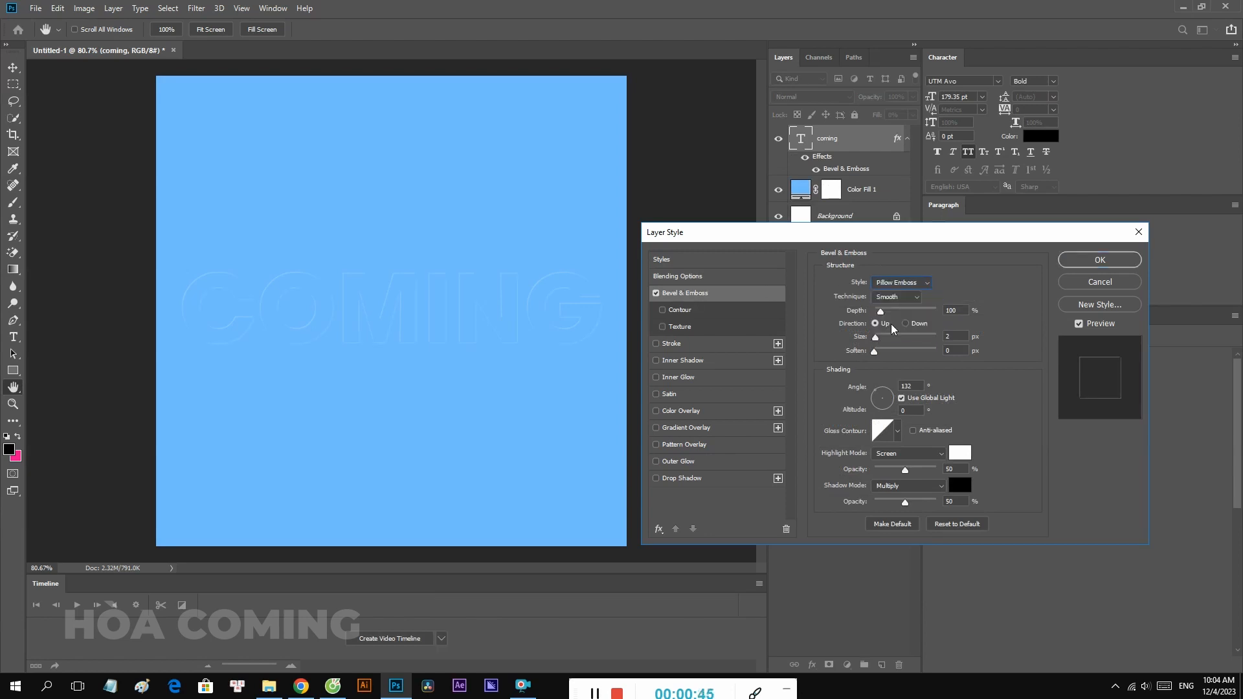
# Set the bevel's technique to Smooth, its depth to 157% and its size to 18 px
pyautogui.click(894, 298)
pyautogui.click(890, 310)
pyautogui.moveTo(881, 312); pyautogui.dragTo(885, 337)
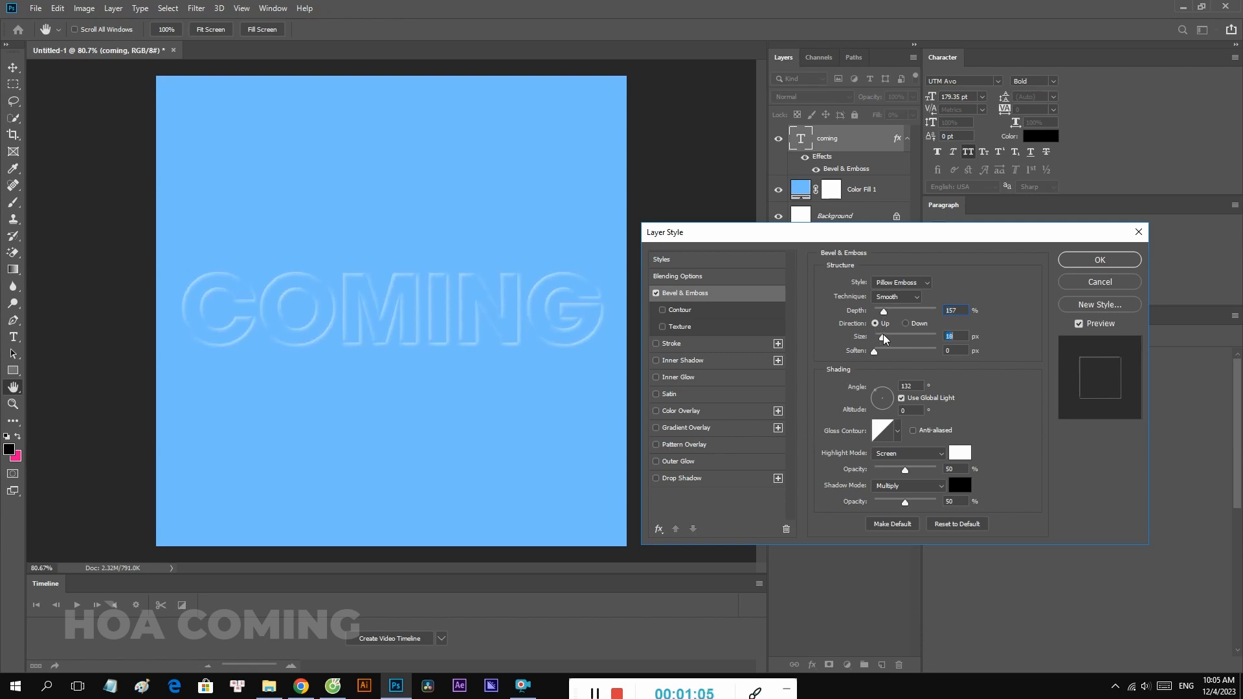
# Turn off global light for the bevel and set its shading angle to 133° and altitude to 30°
pyautogui.click(902, 399)
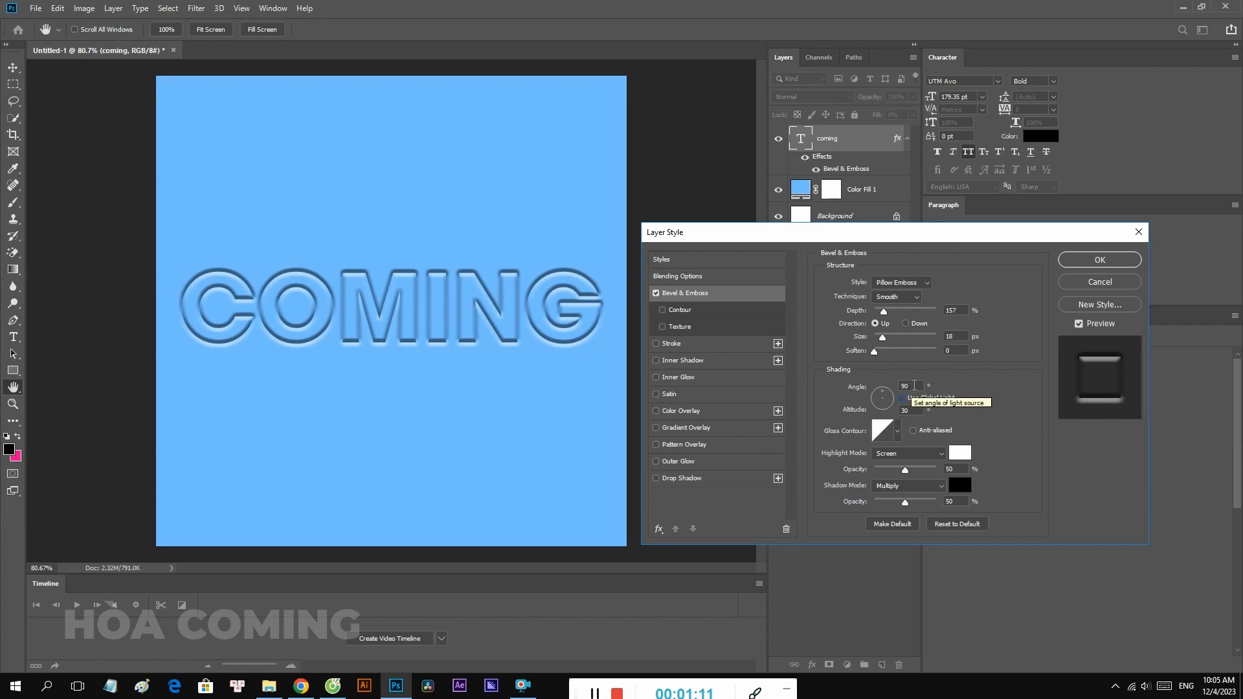
pyautogui.moveTo(916, 385); pyautogui.dragTo(899, 389)
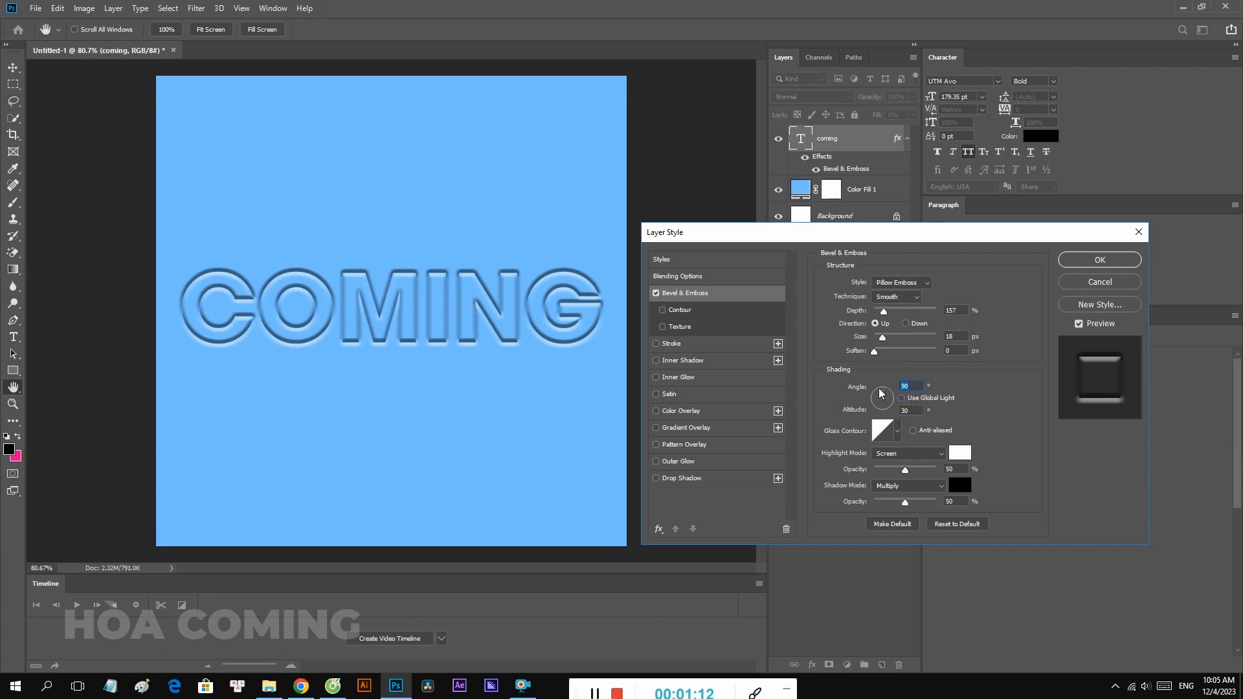
pyautogui.click(878, 391)
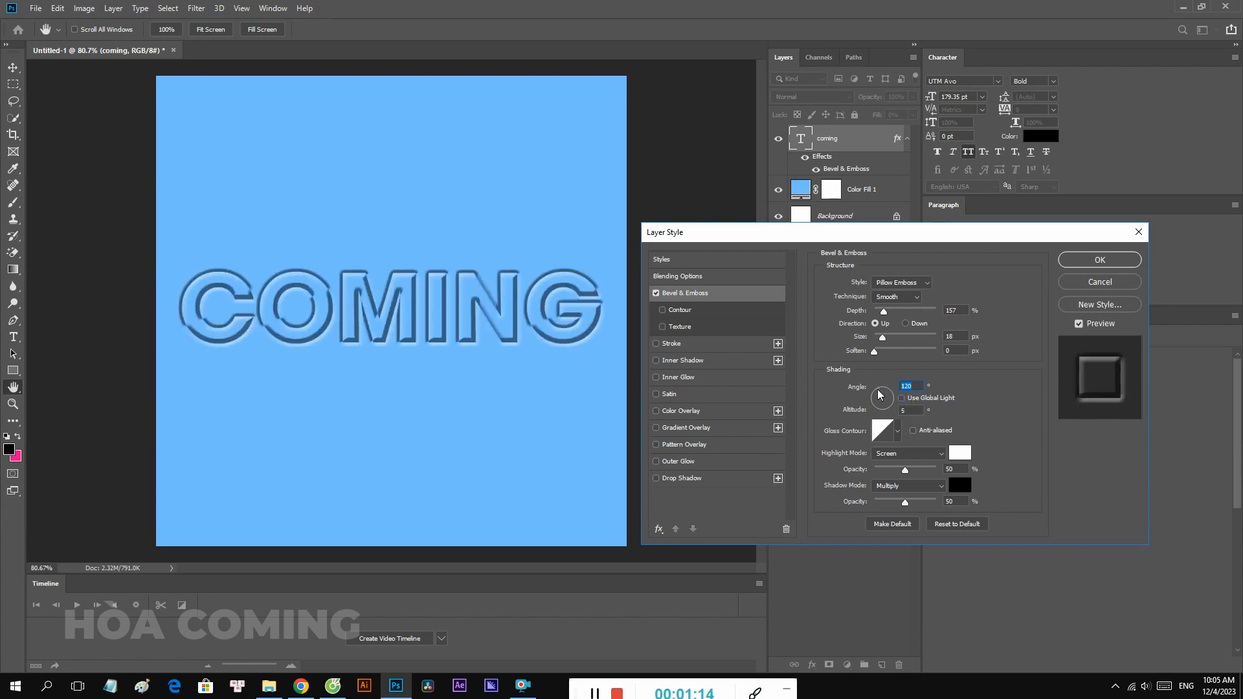
pyautogui.click(876, 392)
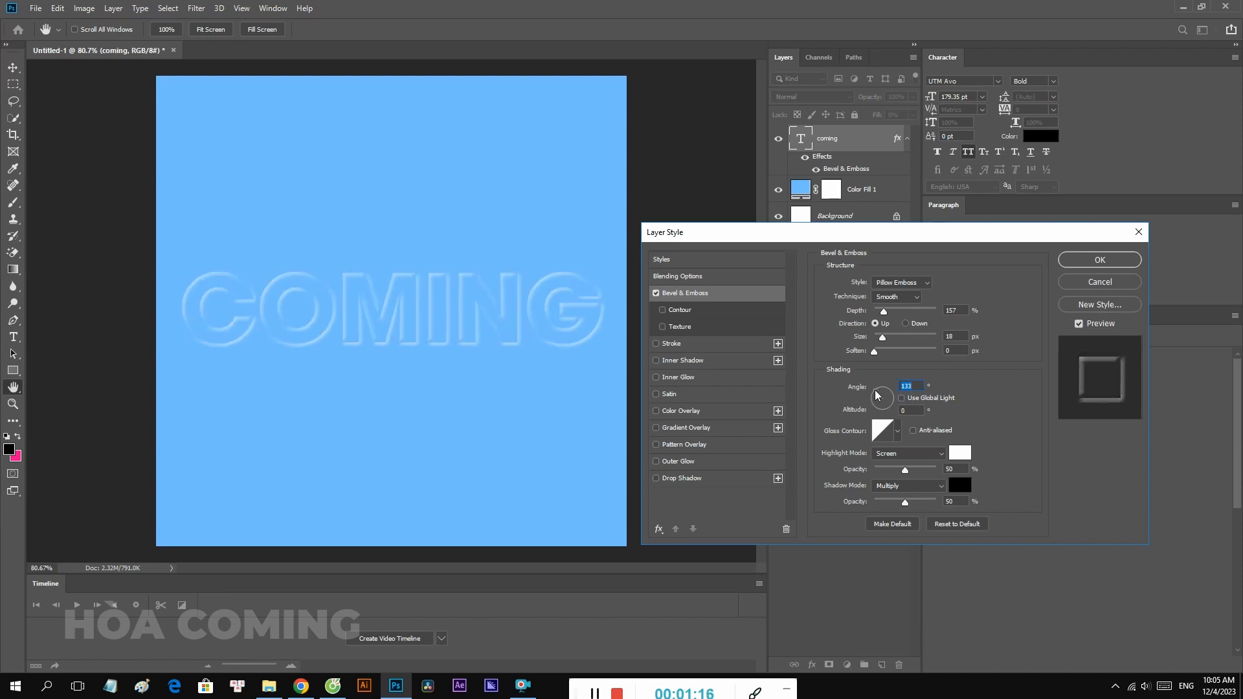
pyautogui.click(908, 411)
pyautogui.moveTo(907, 411); pyautogui.dragTo(893, 413)
pyautogui.write('30')
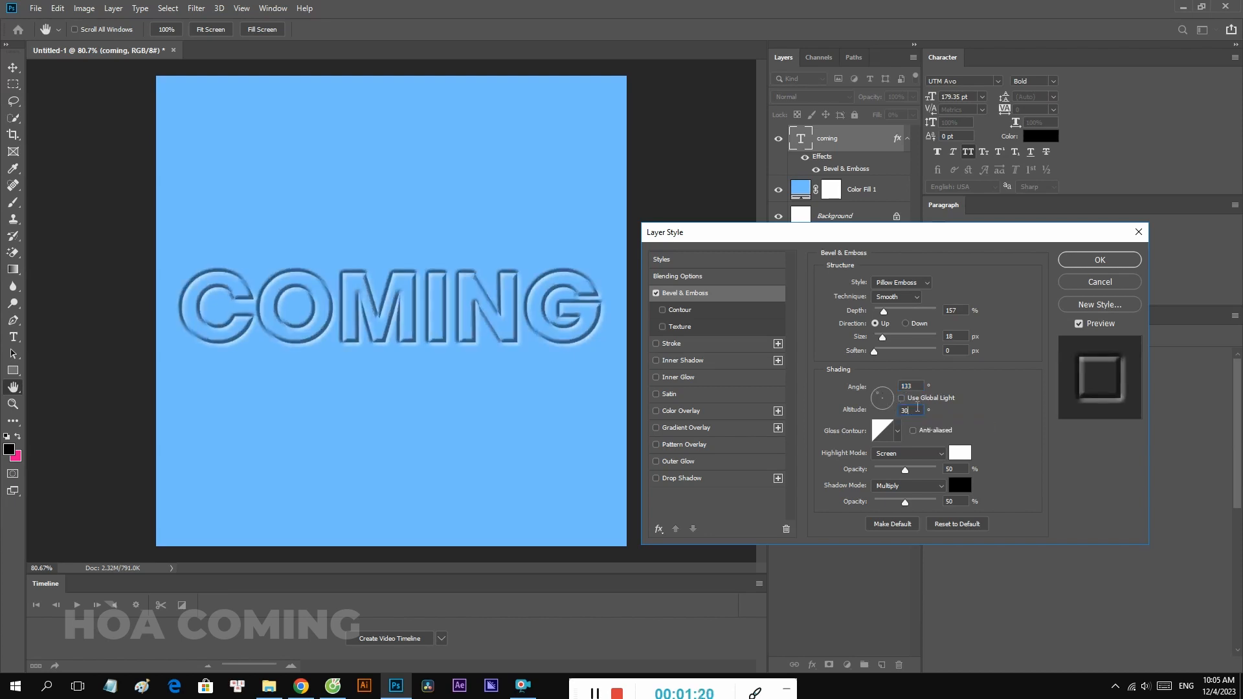
pyautogui.click(975, 398)
# Apply the three-spiked preset as the bevel's gloss contour
pyautogui.click(898, 431)
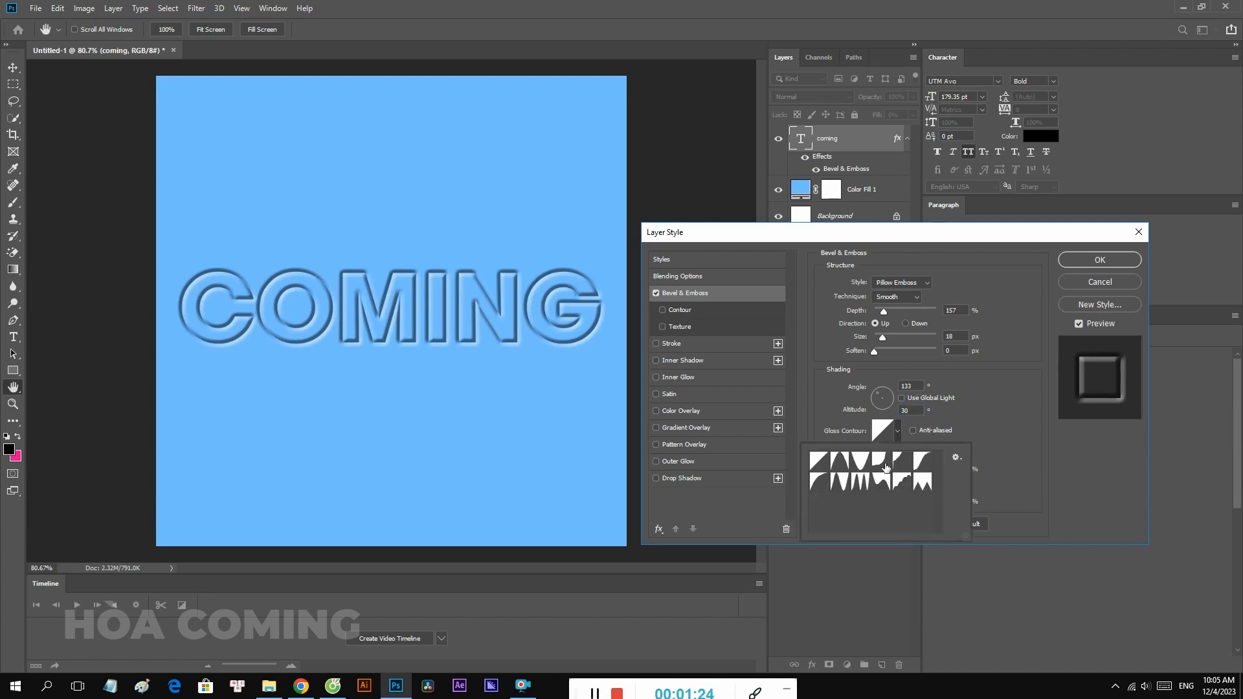
pyautogui.click(867, 486)
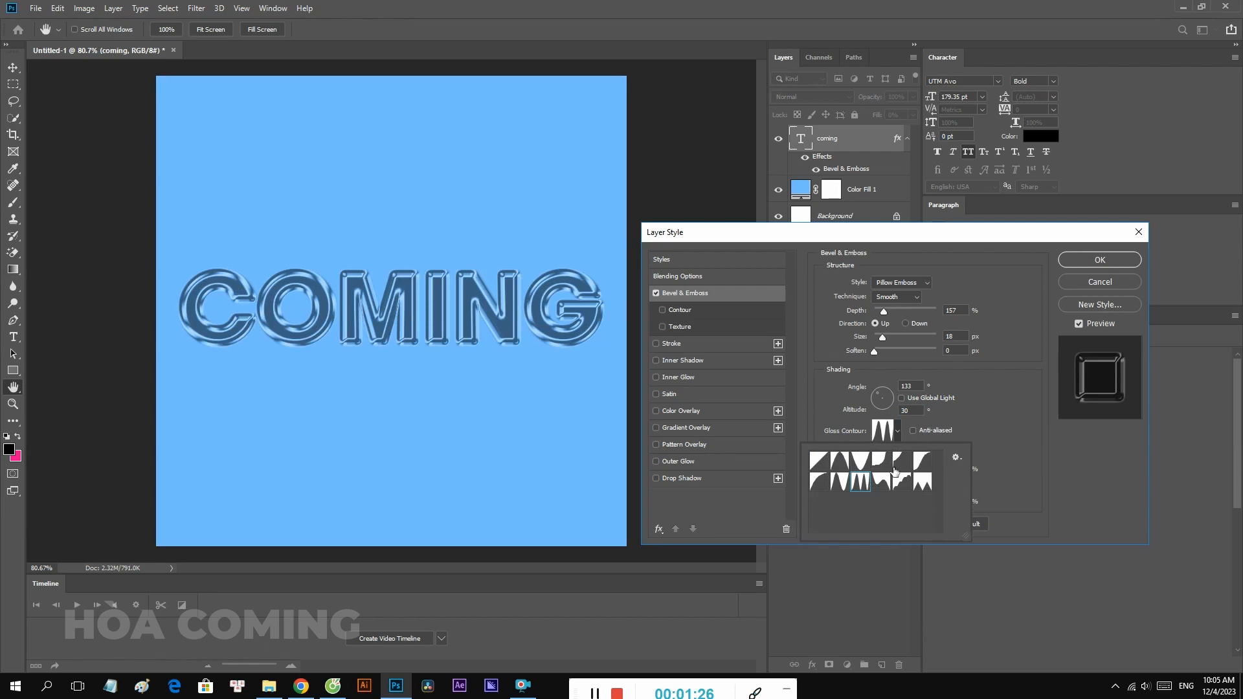
pyautogui.click(1017, 418)
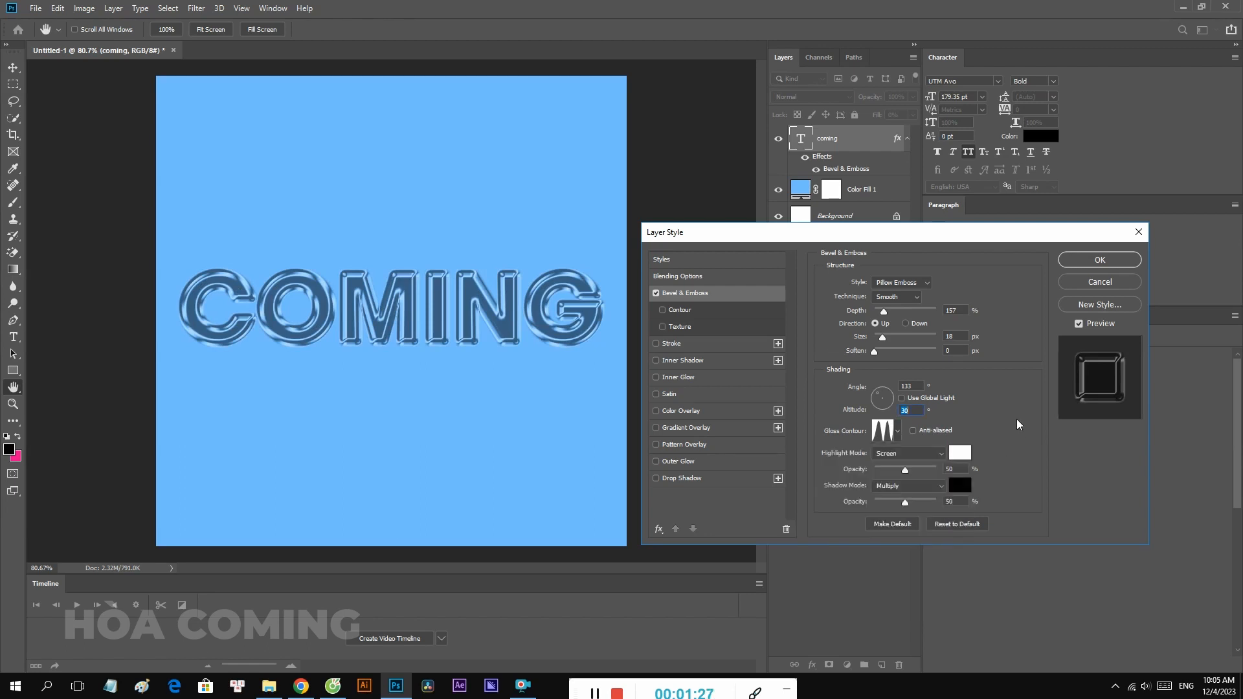
# Set the bevel's highlight mode to Linear Dodge (Add) with 77% opacity
pyautogui.click(913, 456)
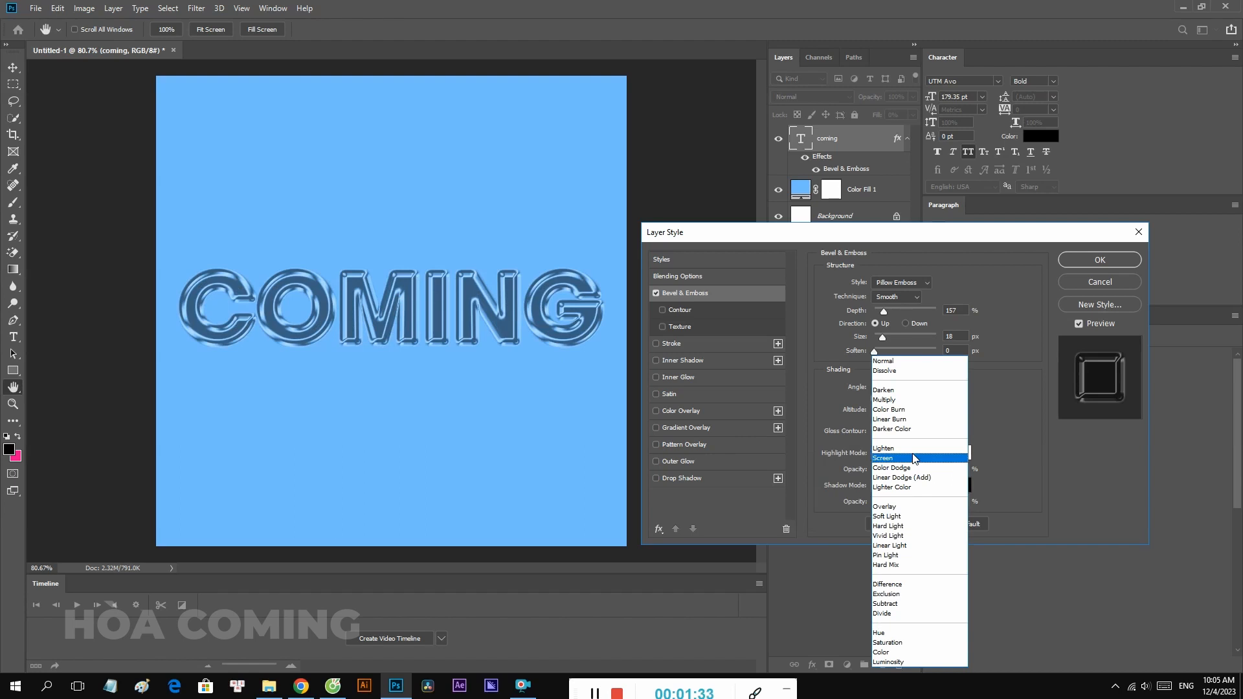
pyautogui.click(914, 477)
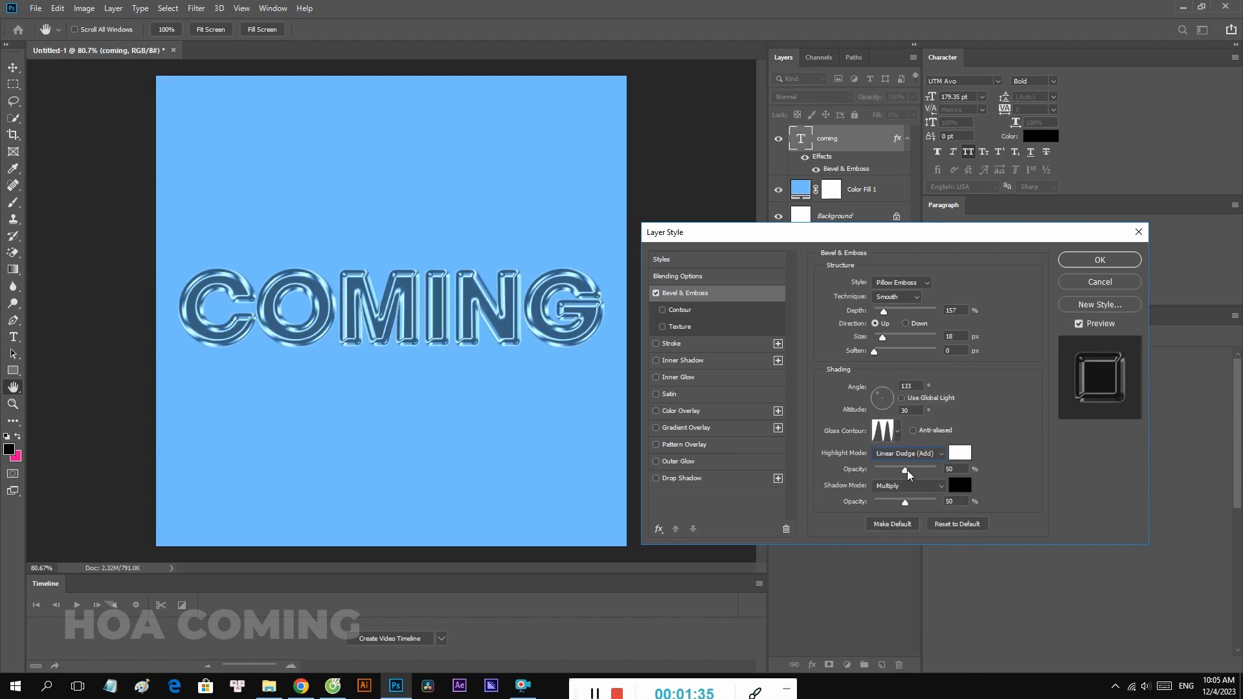
pyautogui.click(907, 470)
pyautogui.moveTo(915, 468)
pyautogui.mouseDown()
pyautogui.moveTo(934, 468)
pyautogui.moveTo(922, 469)
pyautogui.mouseUp()
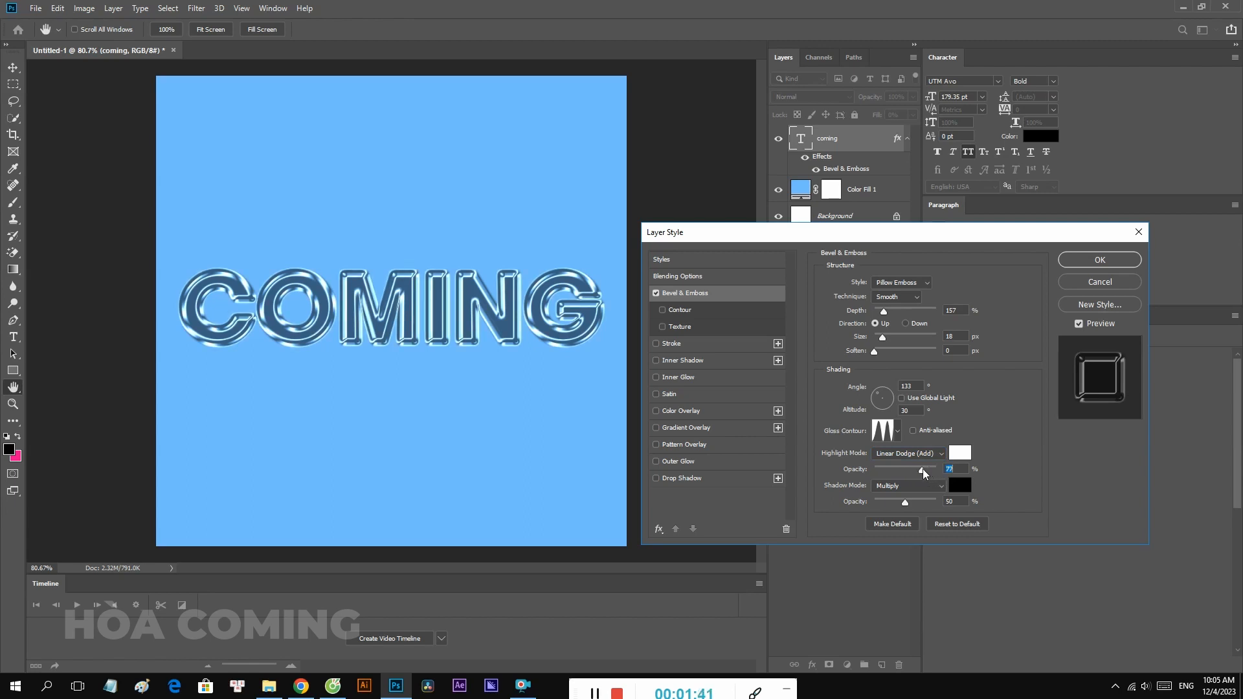
# Keep the bevel's shadow mode on Multiply with 9% opacity and set the highlight opacity to 68%
pyautogui.click(920, 486)
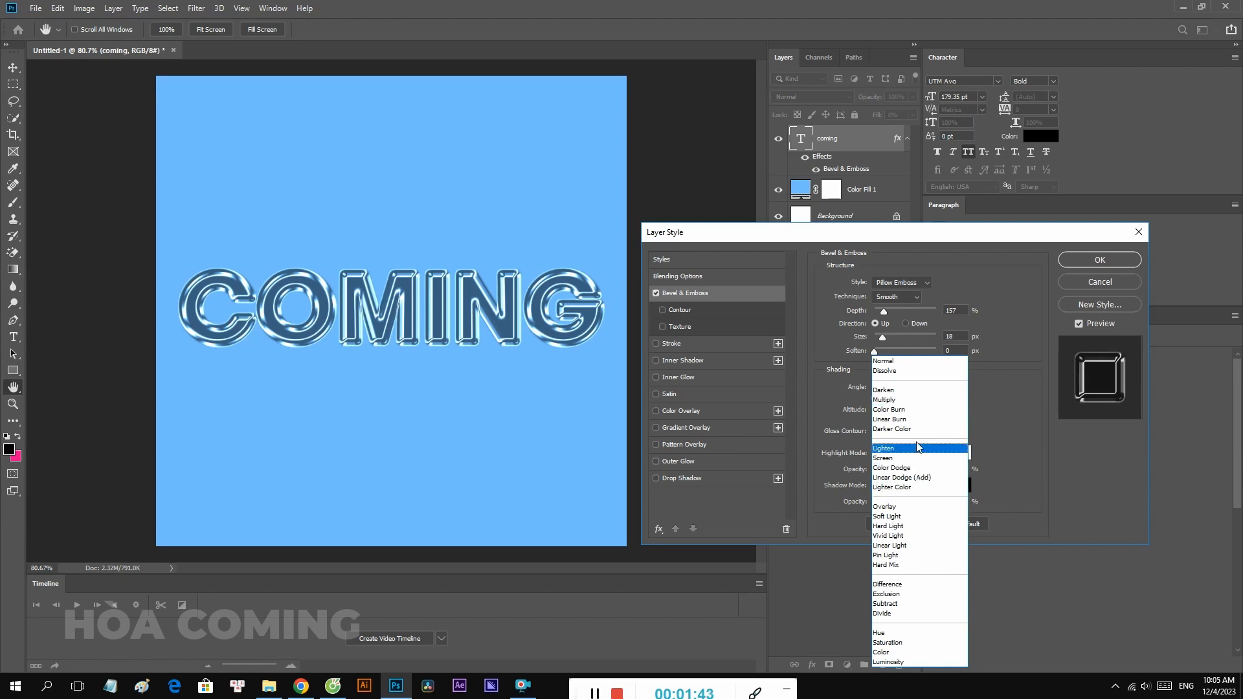
pyautogui.click(913, 401)
pyautogui.moveTo(907, 502); pyautogui.dragTo(915, 470)
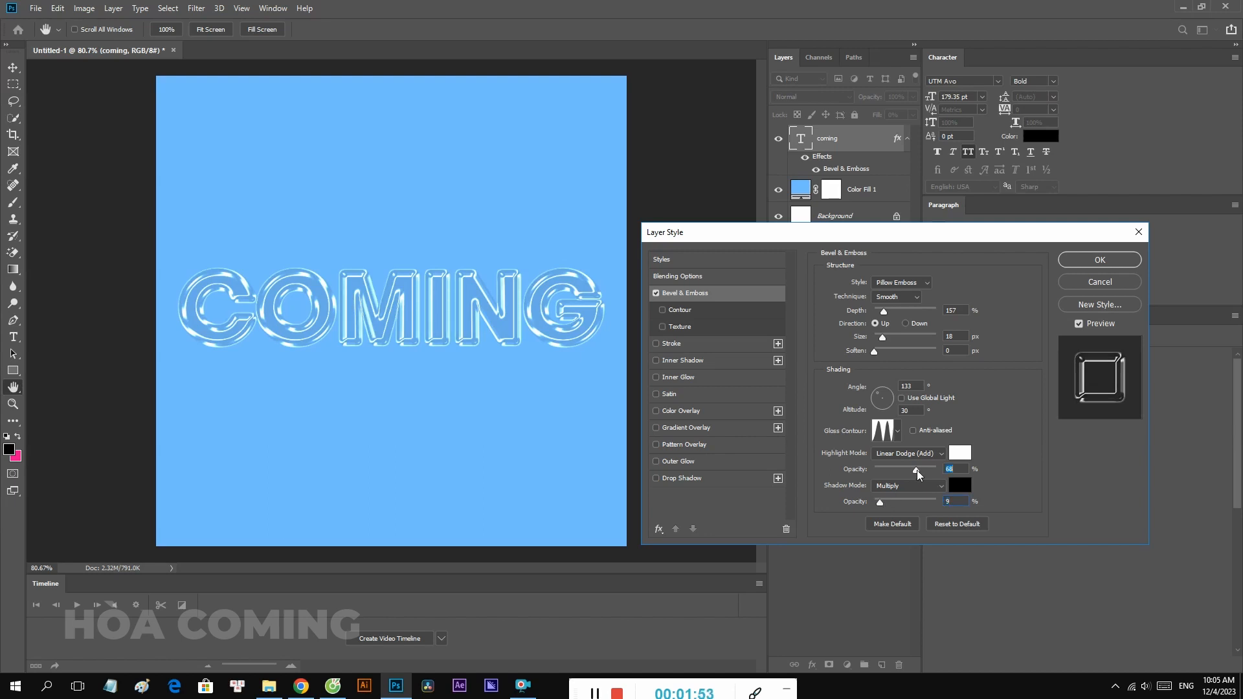
# Refine the bevel with a size of 10 px, a depth of 188% and a highlight opacity of 81%
pyautogui.moveTo(883, 336); pyautogui.dragTo(884, 336)
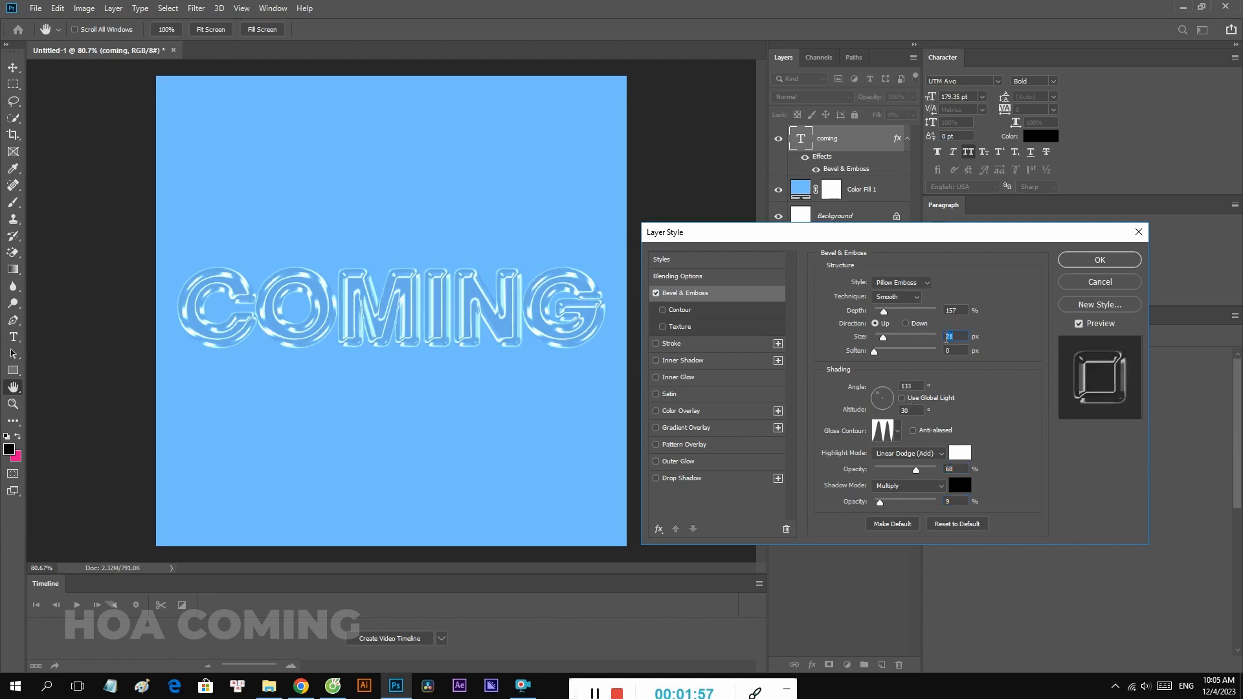
pyautogui.press('Down')
pyautogui.press('Down')
pyautogui.press('Down')
pyautogui.press('Down')
pyautogui.press('Down')
pyautogui.press('Down')
pyautogui.press('Down')
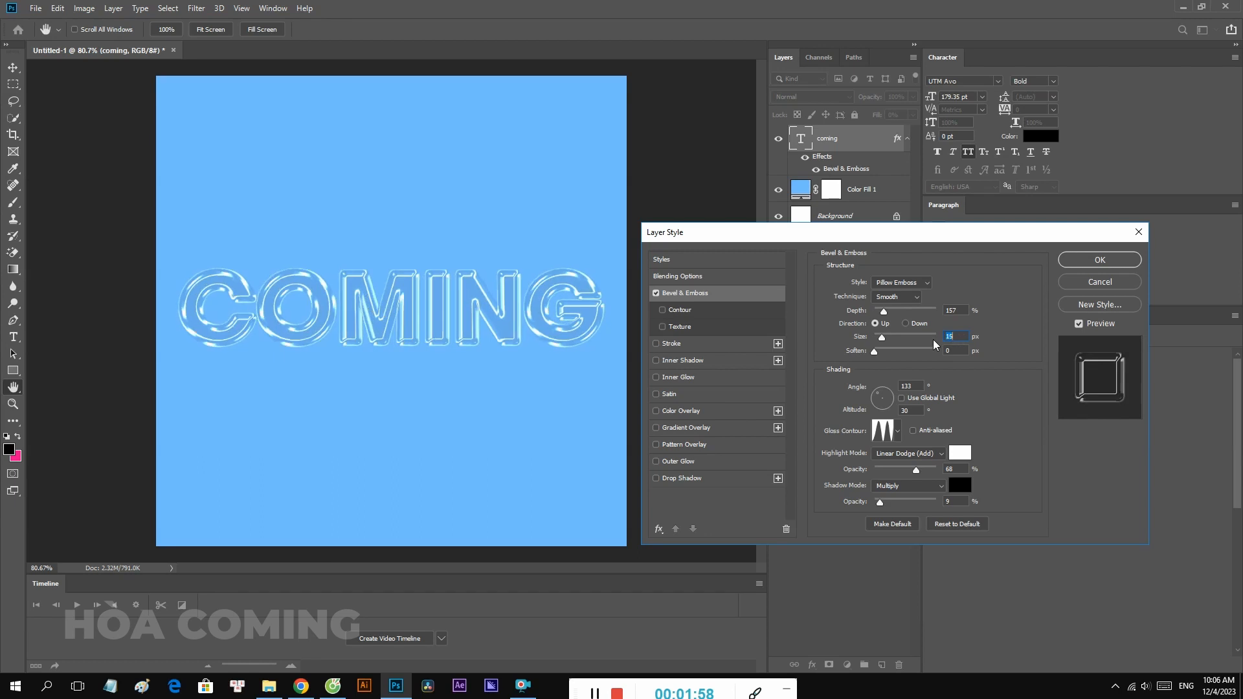
pyautogui.press('Down')
pyautogui.press('Down')
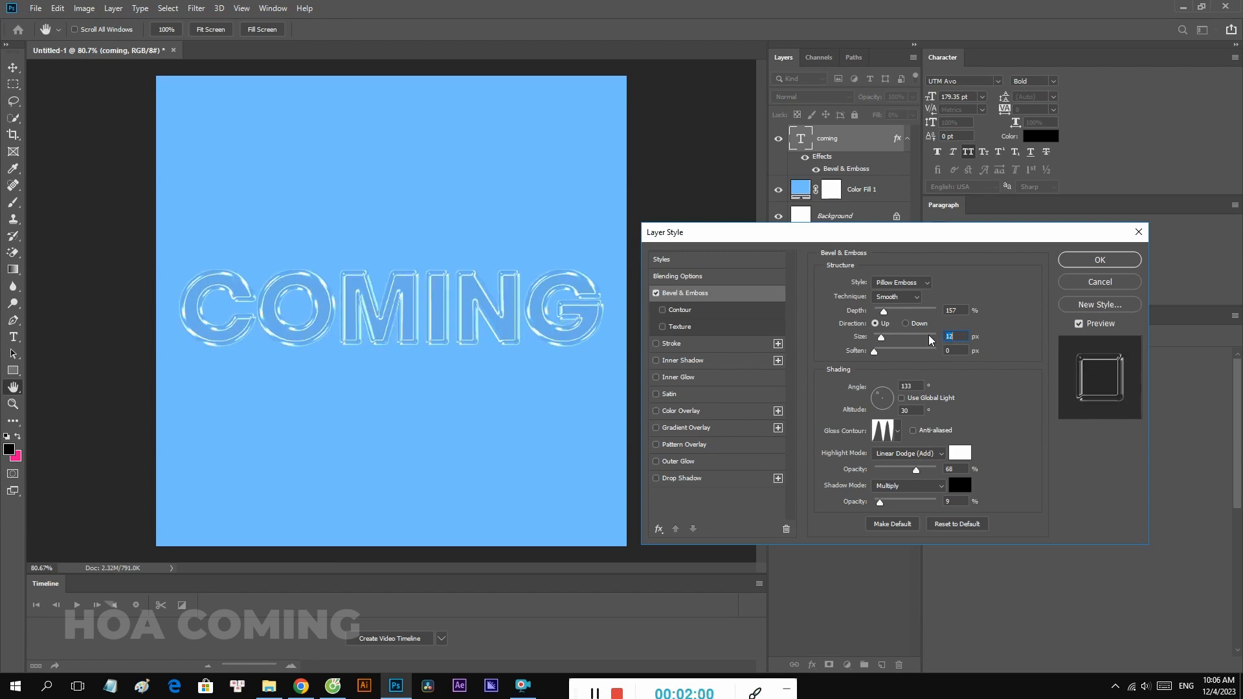
pyautogui.press('Down')
pyautogui.press('Down')
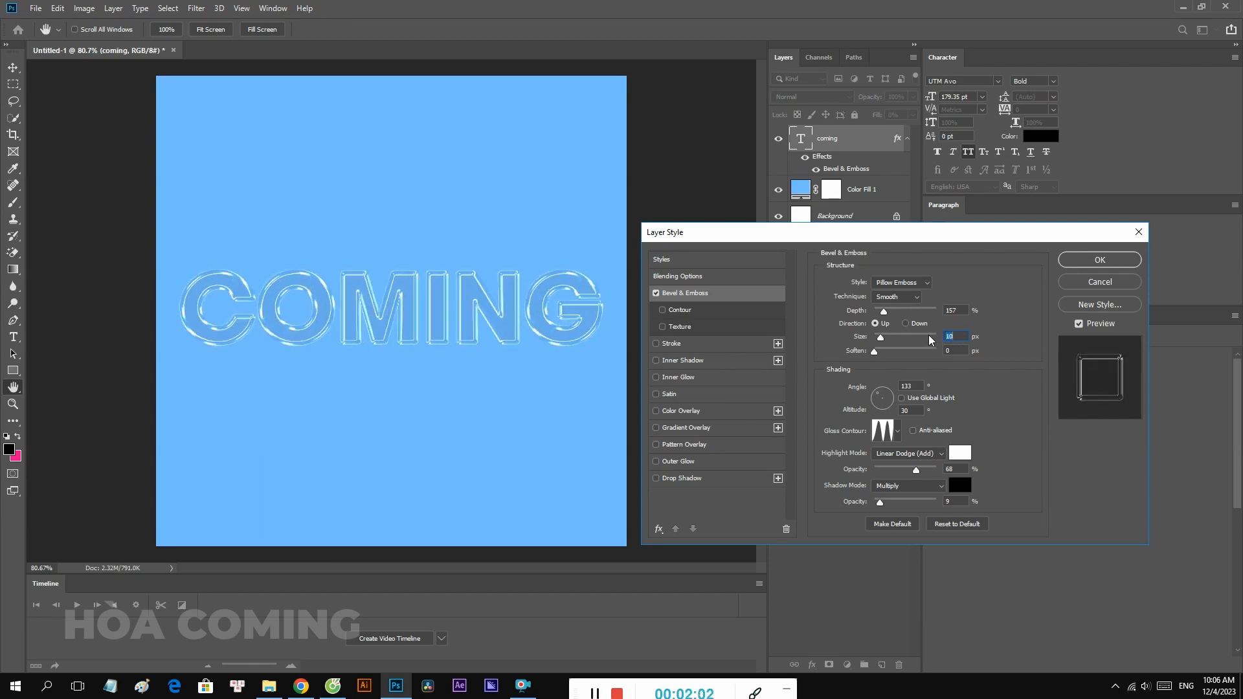
pyautogui.moveTo(882, 314)
pyautogui.mouseDown()
pyautogui.moveTo(903, 314)
pyautogui.moveTo(887, 324)
pyautogui.mouseUp()
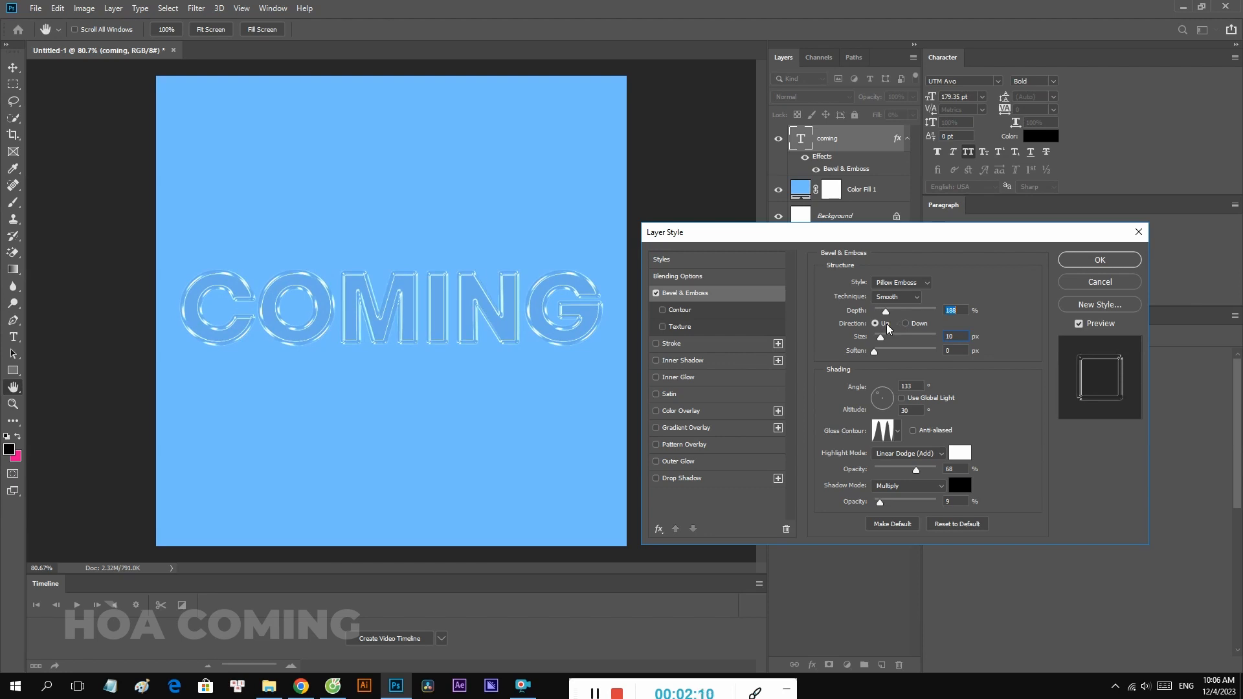
pyautogui.moveTo(916, 470); pyautogui.dragTo(926, 470)
# Add a Screen-mode Inner Glow to the text with 25% opacity, 10 px size and the inverted-cone contour
pyautogui.click(669, 379)
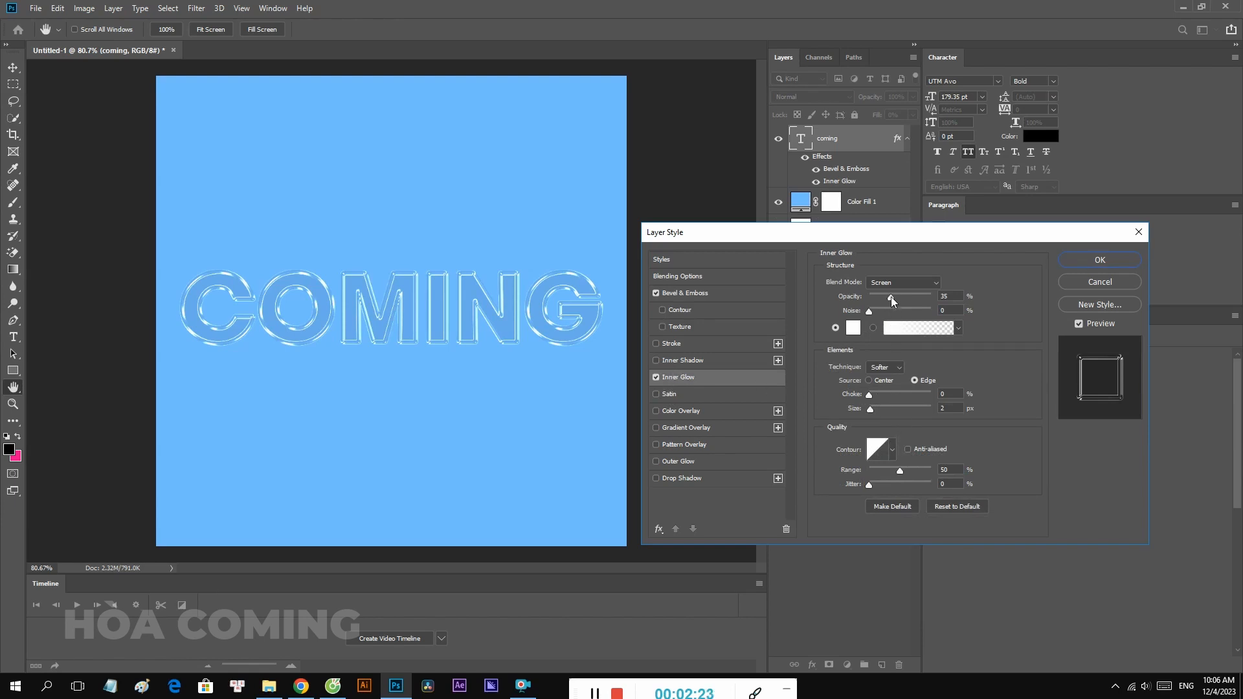
pyautogui.moveTo(891, 297); pyautogui.dragTo(886, 306)
pyautogui.moveTo(869, 409); pyautogui.dragTo(880, 409)
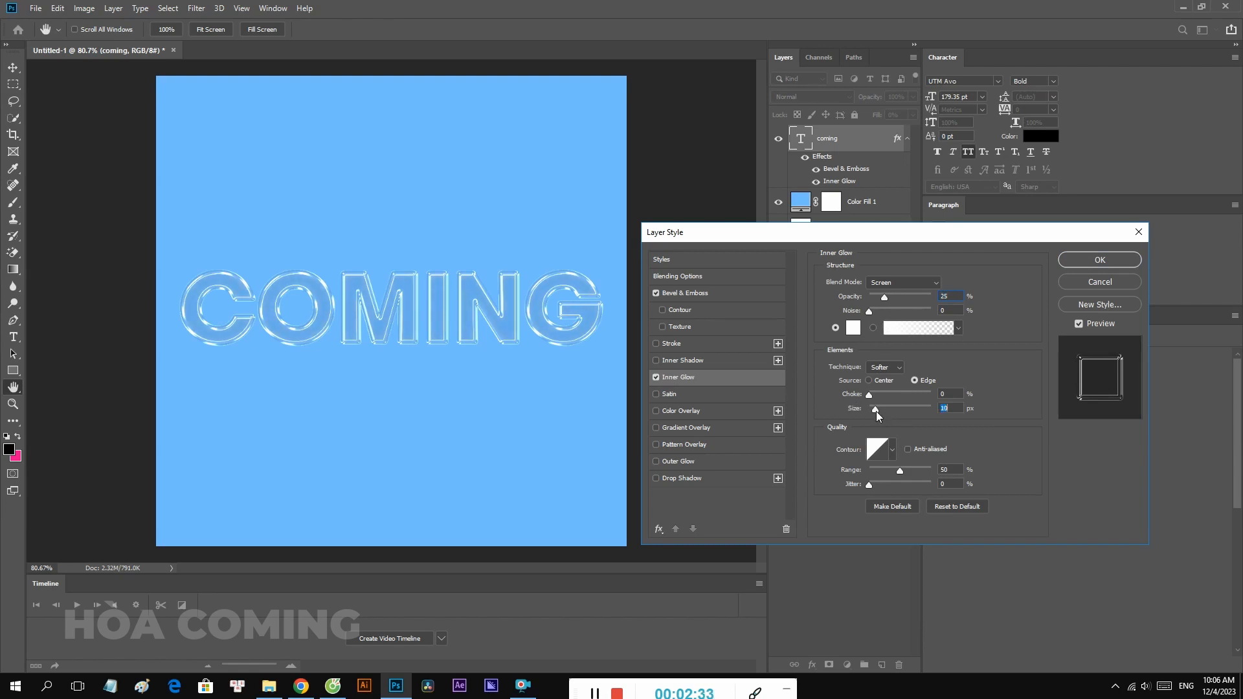
pyautogui.click(893, 450)
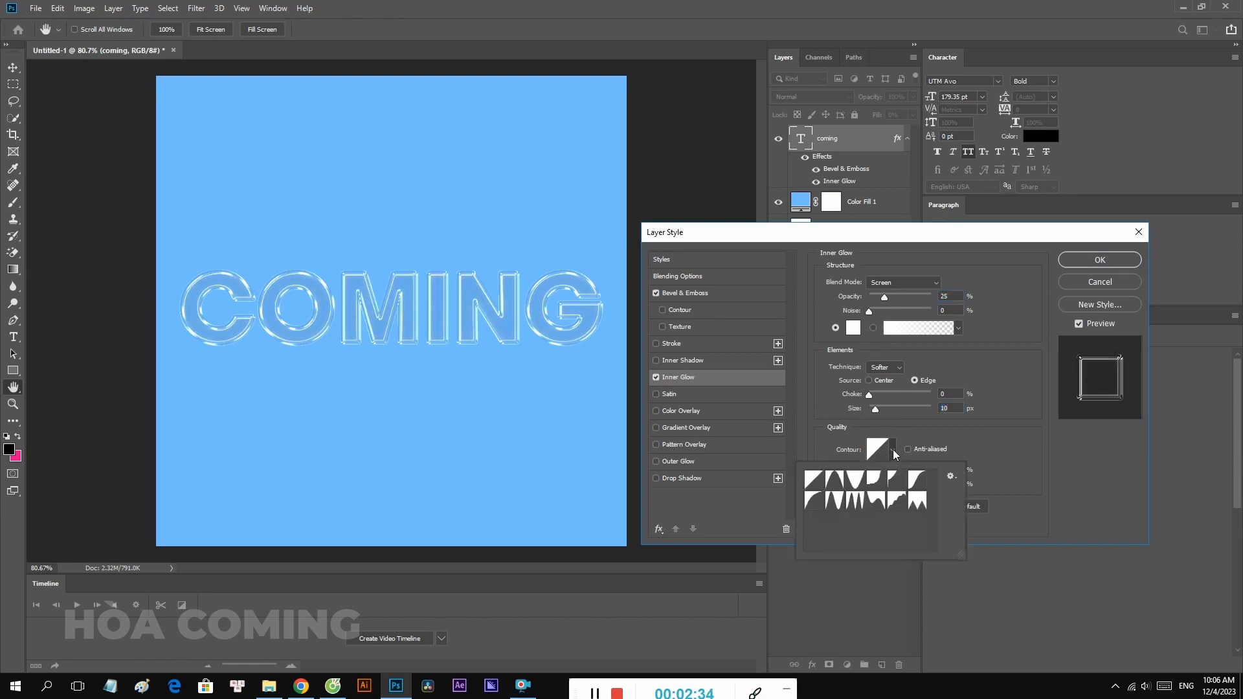
pyautogui.click(855, 479)
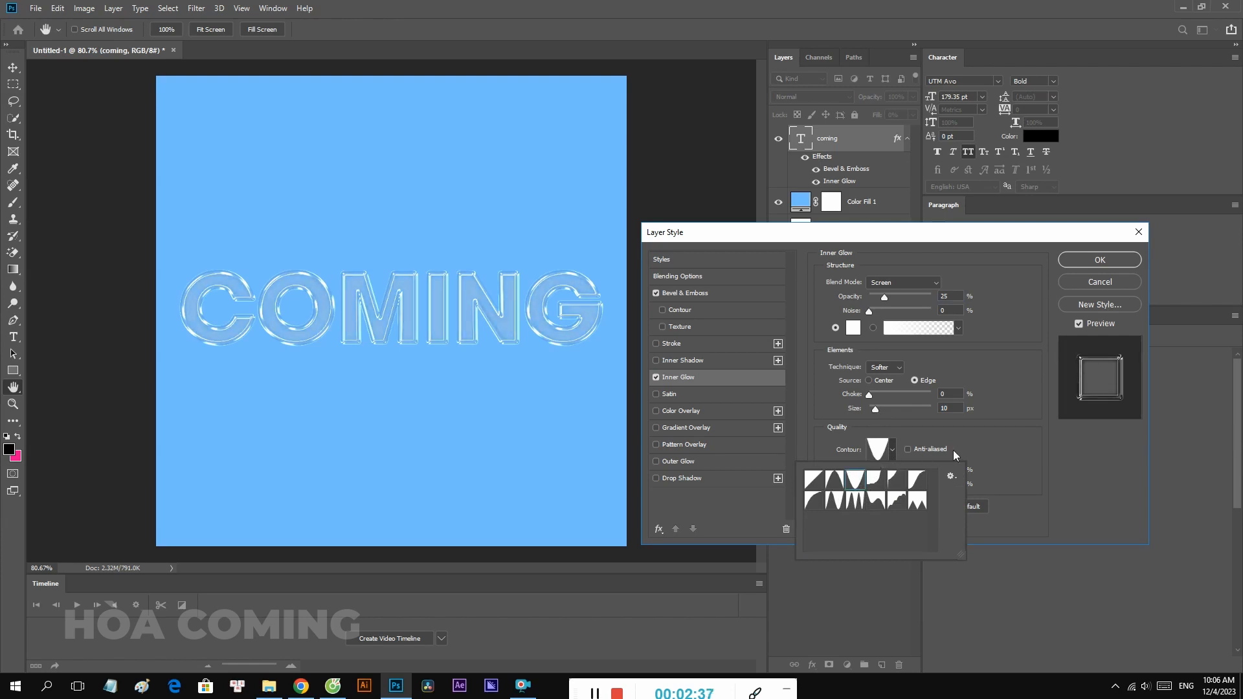
pyautogui.click(997, 425)
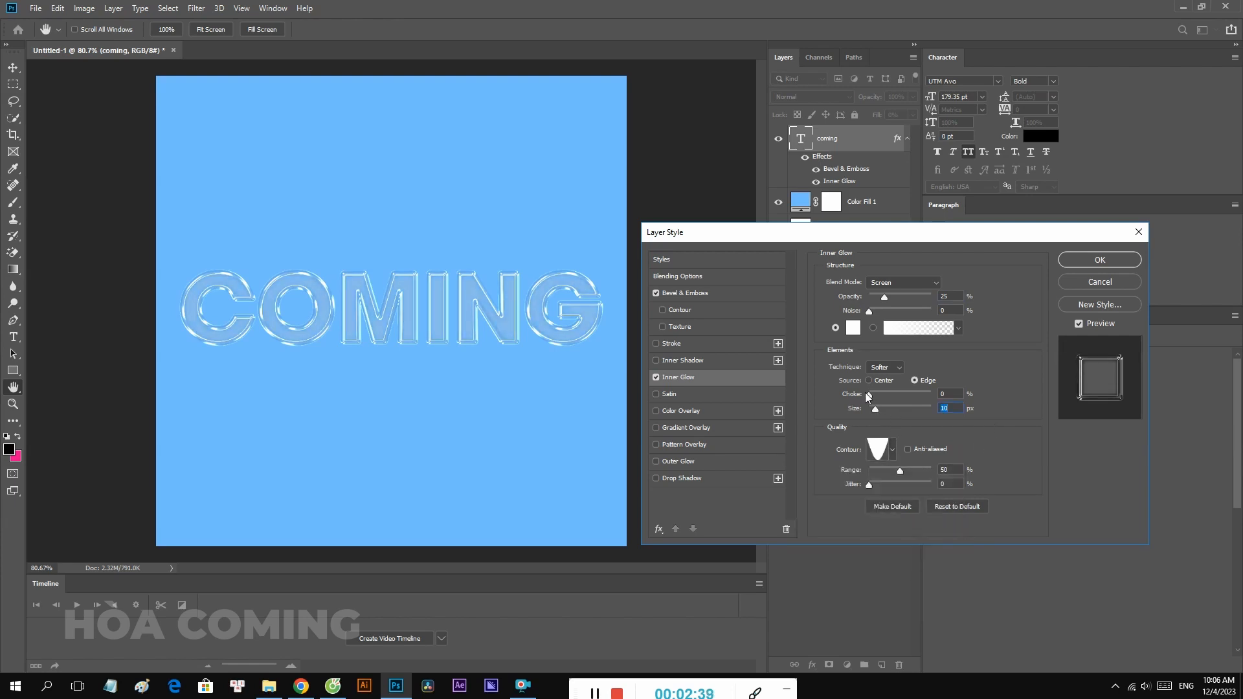
# Adjust the Inner Glow to a size of 8 px and an opacity of 21%
pyautogui.write('9')
pyautogui.press('Up')
pyautogui.press('Up')
pyautogui.press('Up')
pyautogui.moveTo(885, 298)
pyautogui.mouseDown()
pyautogui.moveTo(908, 293)
pyautogui.moveTo(880, 301)
pyautogui.moveTo(886, 315)
pyautogui.mouseUp()
# Add a Drop Shadow to the text with 9 px distance, 21 px size and the sawtooth-shaped contour
pyautogui.click(682, 477)
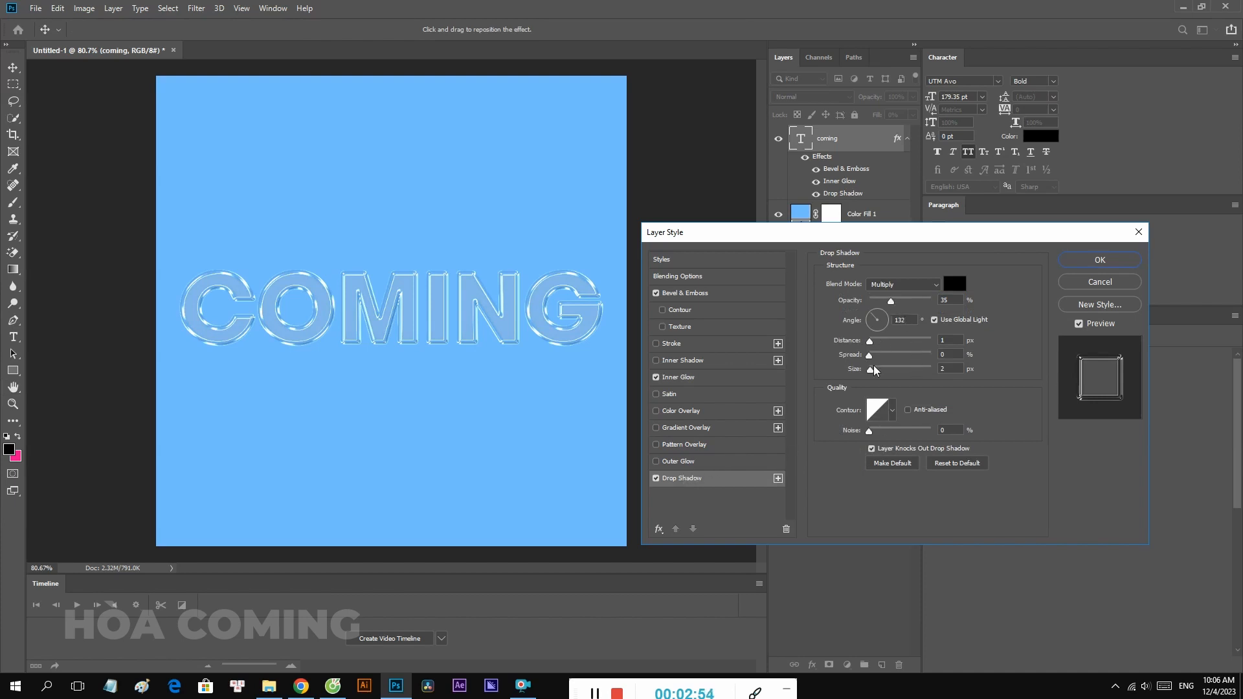
pyautogui.moveTo(873, 374); pyautogui.dragTo(875, 343)
pyautogui.click(891, 409)
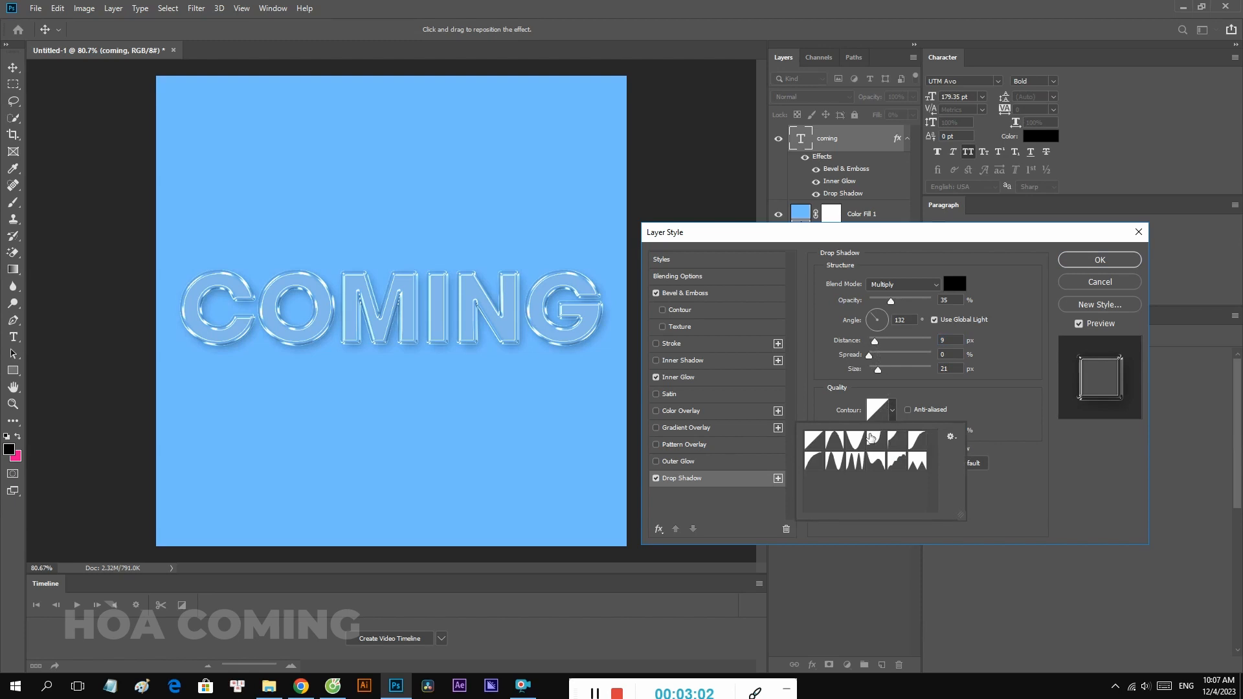
pyautogui.click(925, 466)
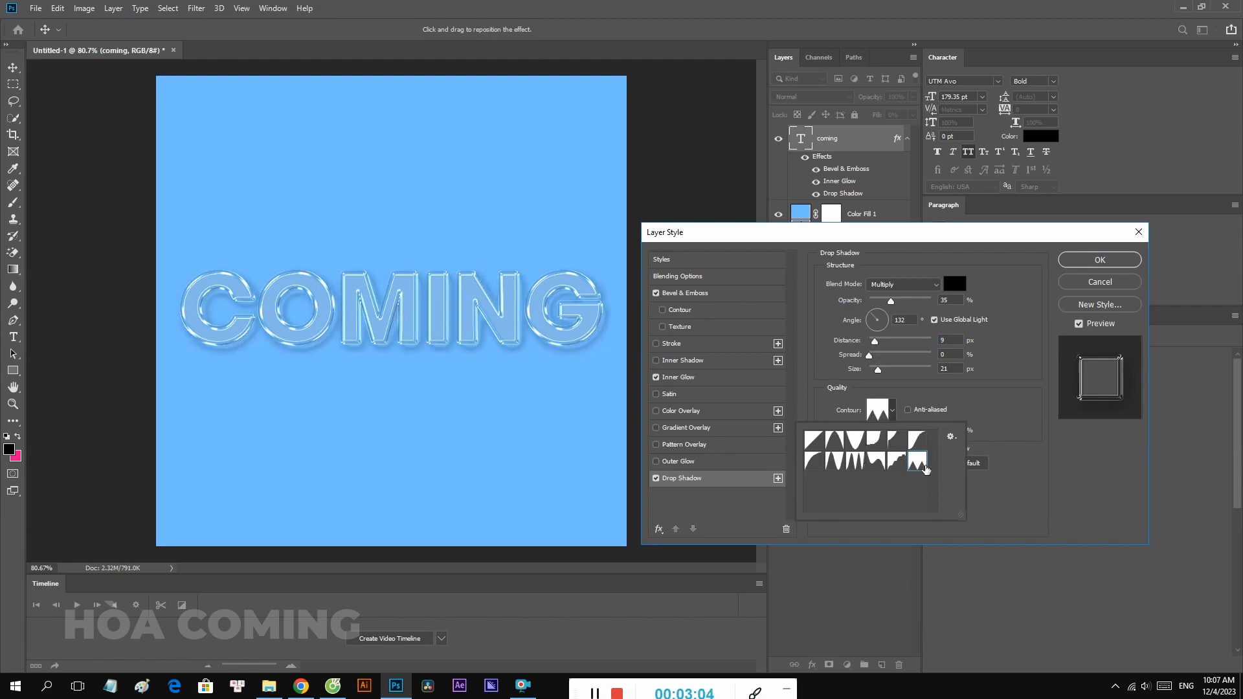
pyautogui.click(992, 393)
# Soften the Drop Shadow to 26% opacity and about 9 px size, and shorten its distance to about 5 px or less
pyautogui.moveTo(877, 345); pyautogui.dragTo(877, 371)
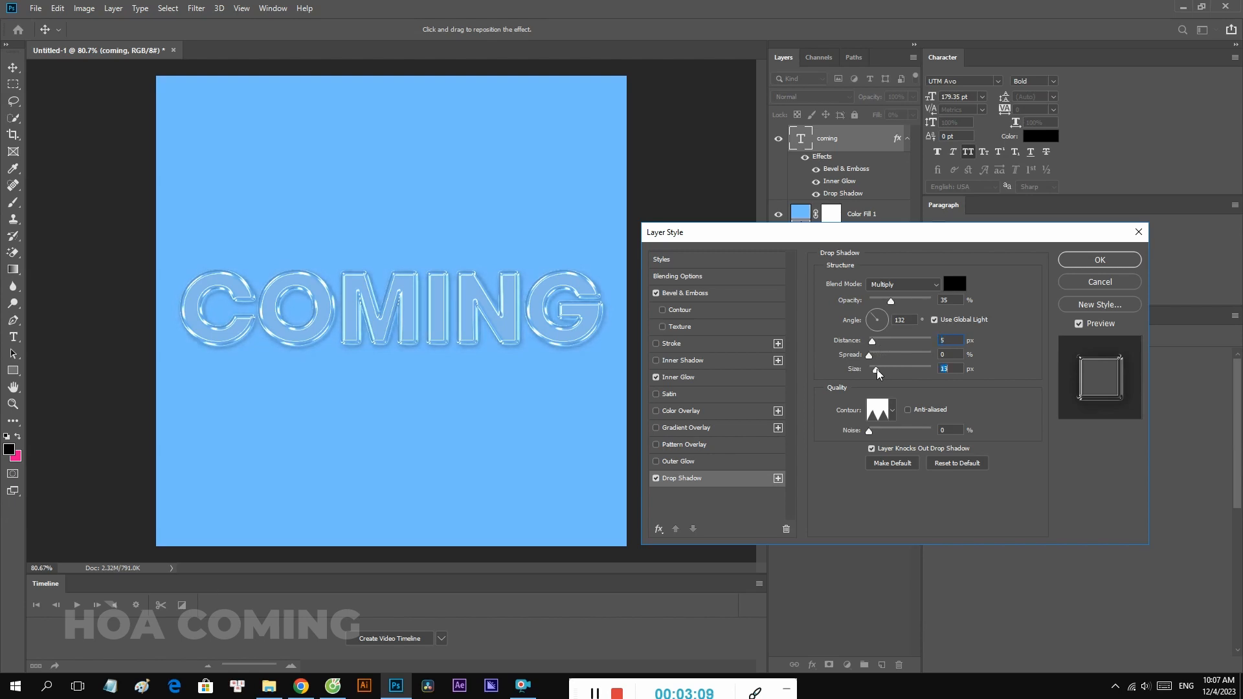
pyautogui.moveTo(891, 302); pyautogui.dragTo(882, 312)
pyautogui.moveTo(878, 301); pyautogui.dragTo(886, 308)
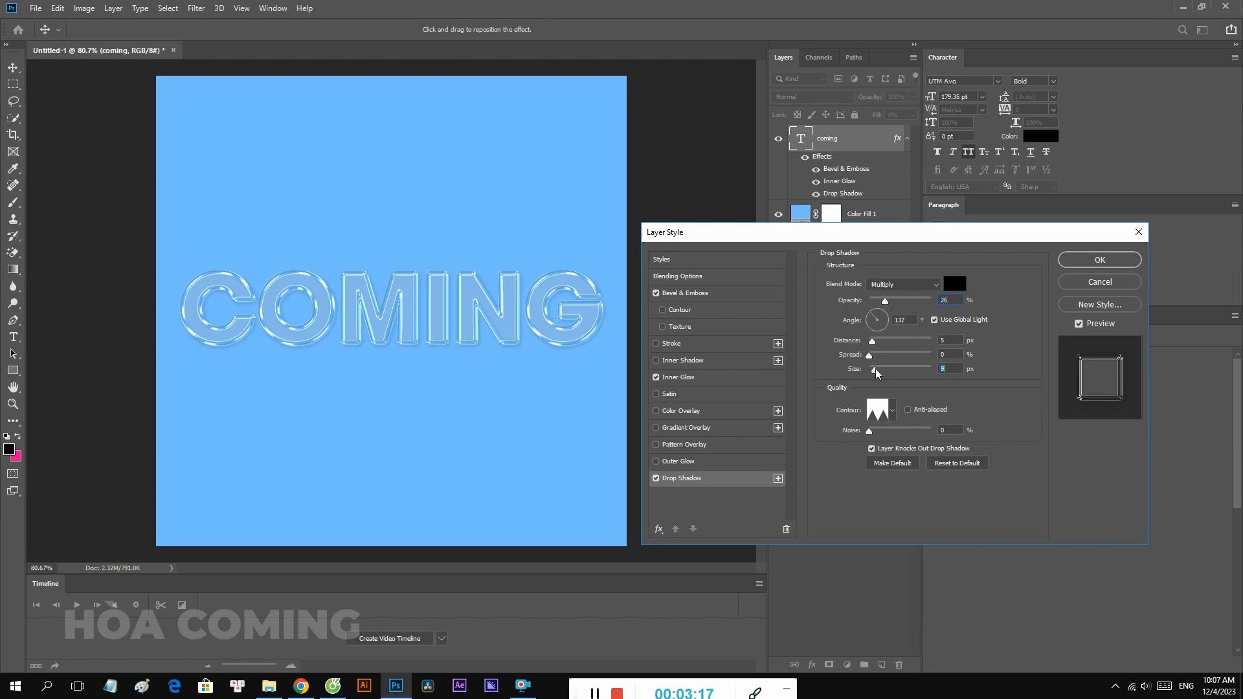
pyautogui.moveTo(876, 369); pyautogui.dragTo(877, 369)
pyautogui.moveTo(874, 342); pyautogui.dragTo(871, 350)
# Fine-tune the opacity and size of the text's Inner Glow
pyautogui.click(706, 376)
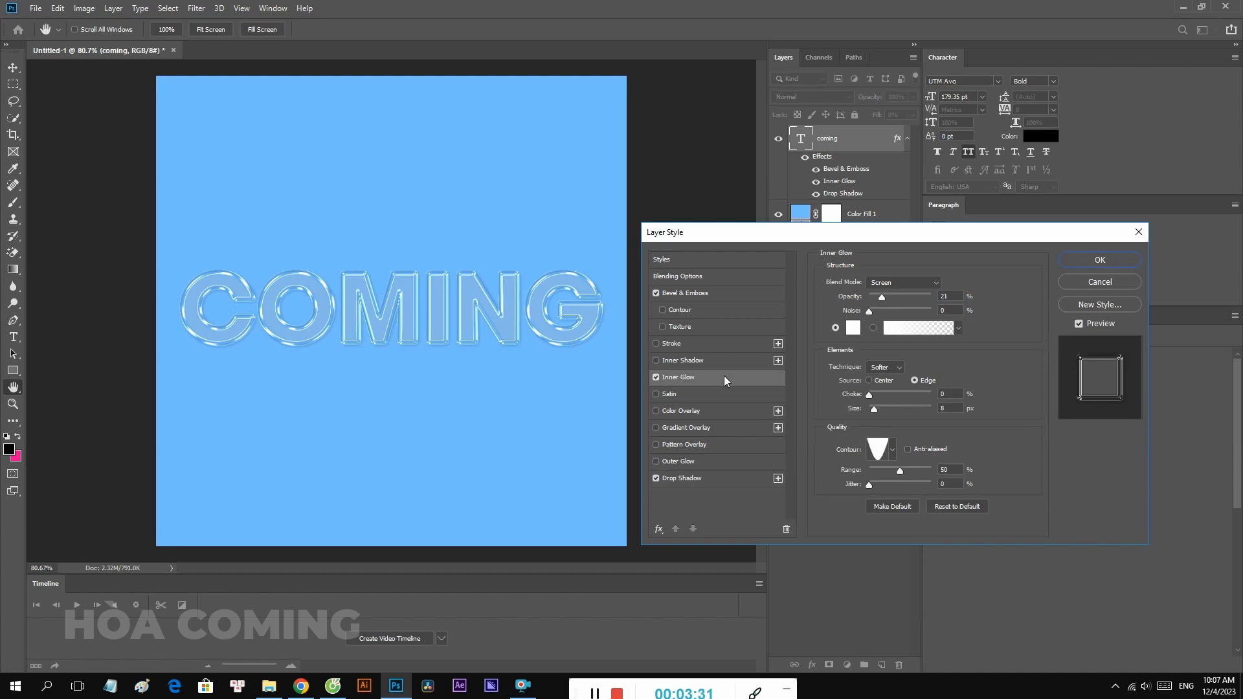
pyautogui.moveTo(881, 296)
pyautogui.mouseDown()
pyautogui.moveTo(893, 297)
pyautogui.moveTo(883, 302)
pyautogui.mouseUp()
pyautogui.moveTo(873, 408)
pyautogui.mouseDown()
pyautogui.moveTo(899, 413)
pyautogui.moveTo(877, 417)
pyautogui.mouseUp()
# Refine the text's Bevel & Emboss to about 168% depth and 11 px size, and apply the layer styles
pyautogui.click(702, 294)
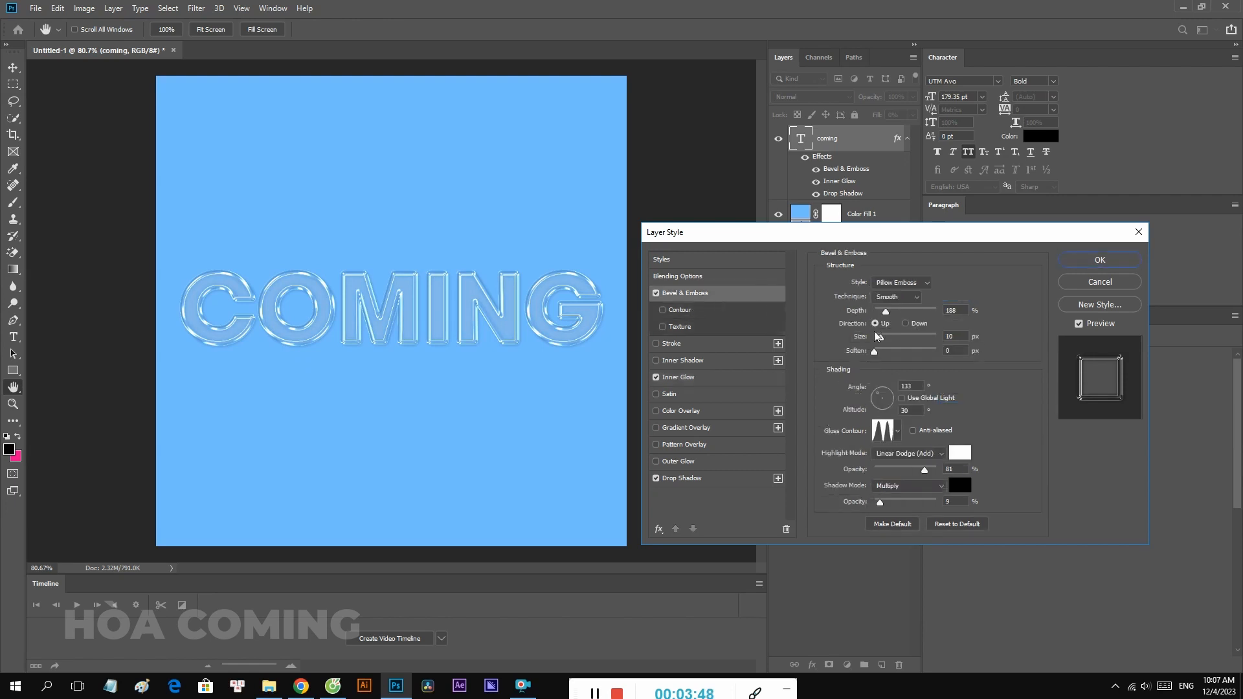
pyautogui.moveTo(875, 335); pyautogui.dragTo(889, 311)
pyautogui.moveTo(889, 313)
pyautogui.mouseDown()
pyautogui.moveTo(943, 318)
pyautogui.moveTo(884, 330)
pyautogui.mouseUp()
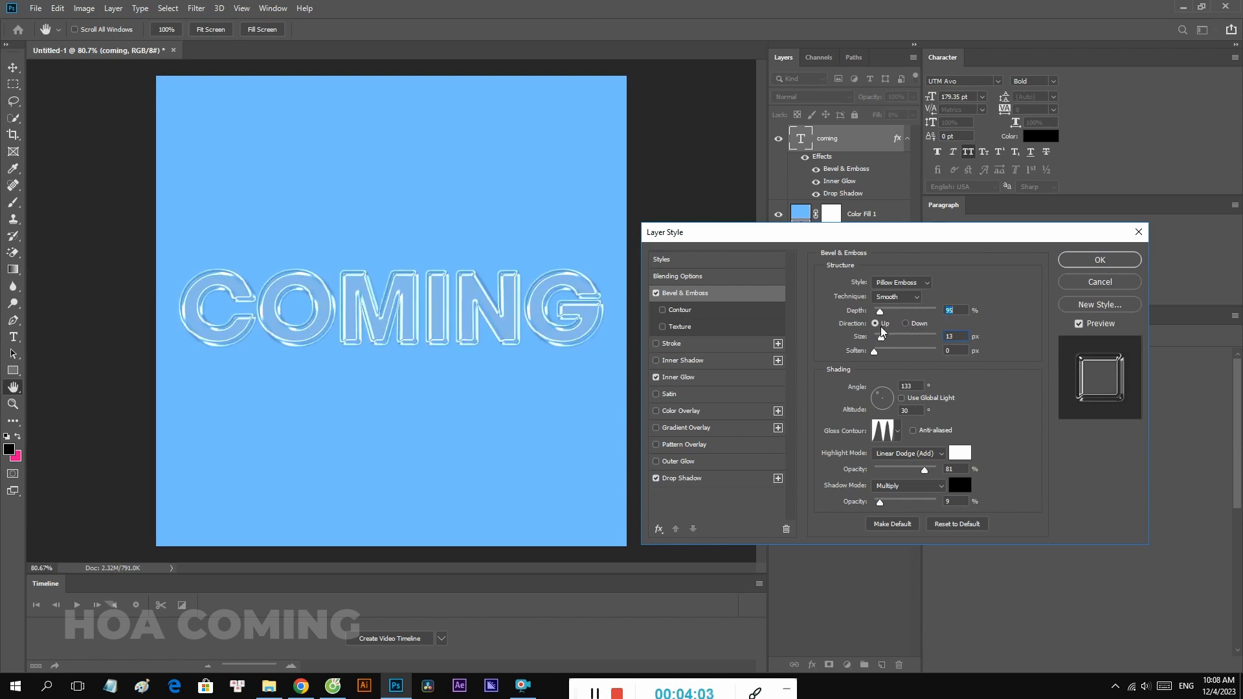
pyautogui.moveTo(881, 328); pyautogui.dragTo(885, 329)
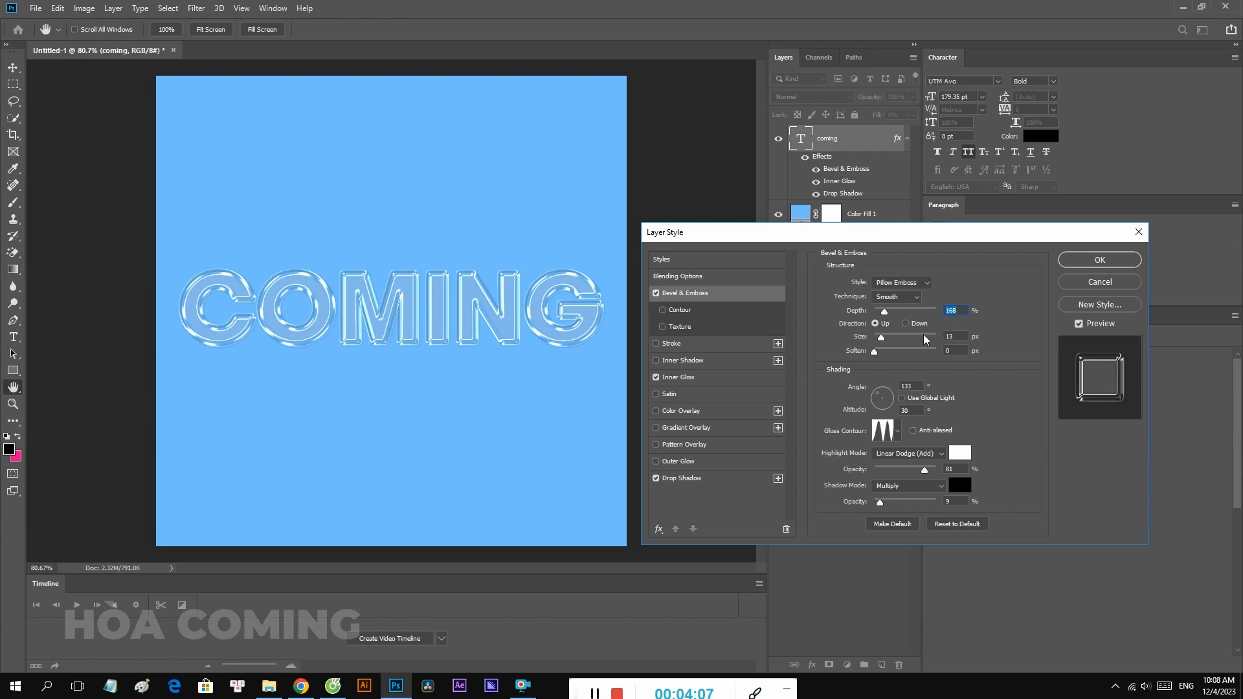
pyautogui.click(947, 336)
pyautogui.press('Down')
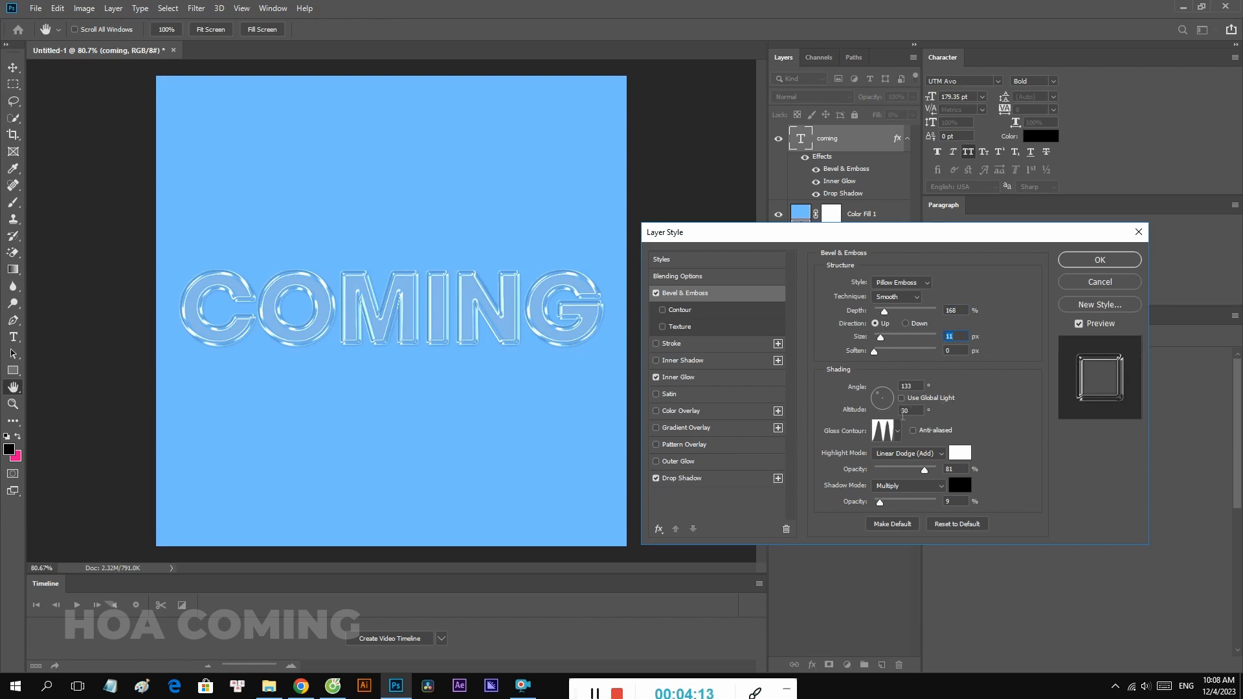
pyautogui.click(1100, 259)
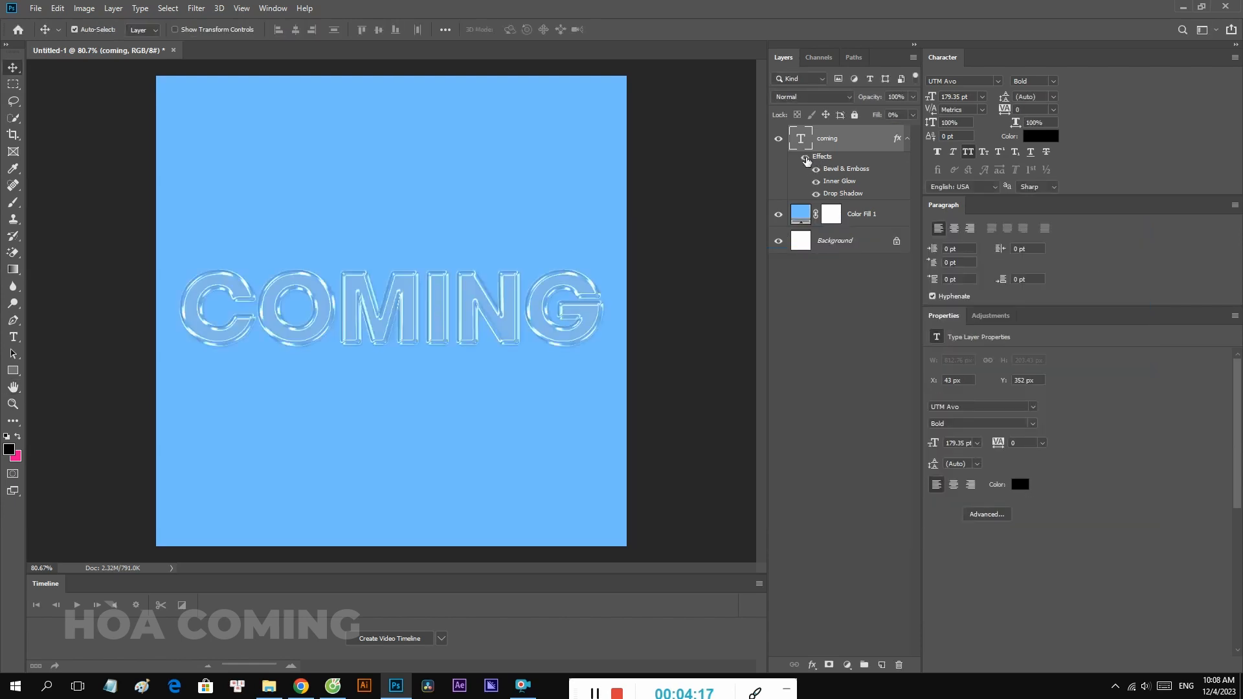
# Try red, orange and pink hues on the background's Color Fill layer, and settle on light blue #71beff
pyautogui.doubleClick(801, 213)
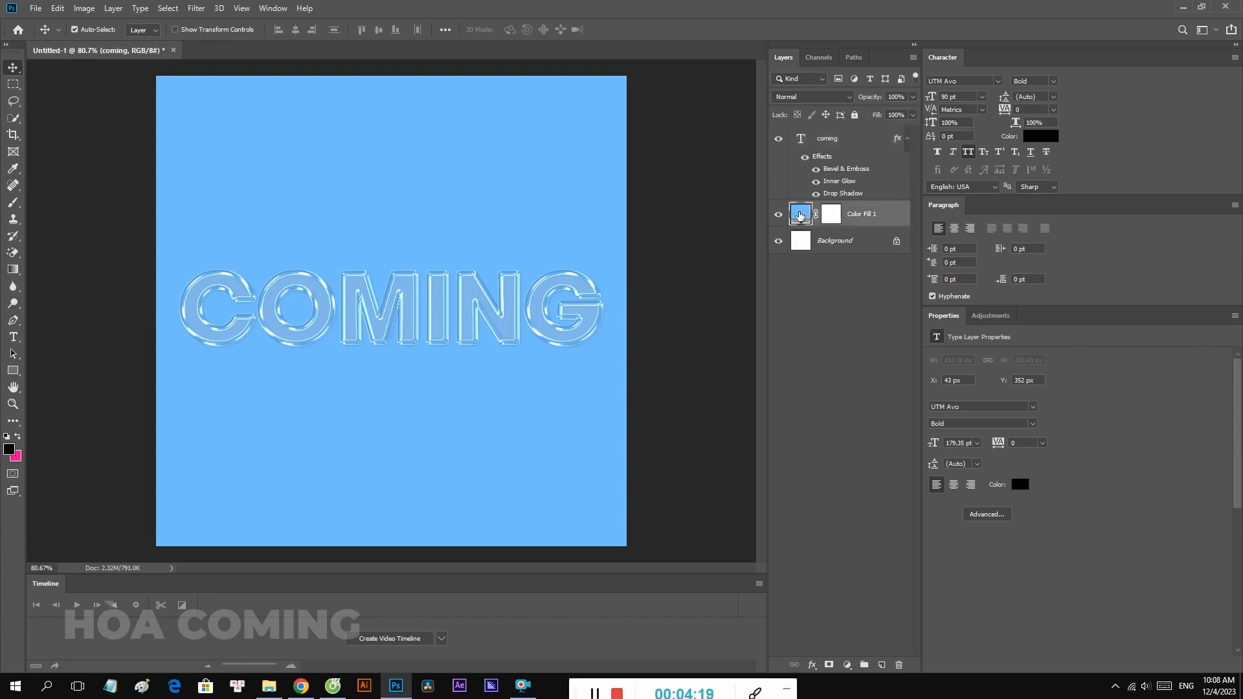
pyautogui.moveTo(923, 426); pyautogui.dragTo(903, 545)
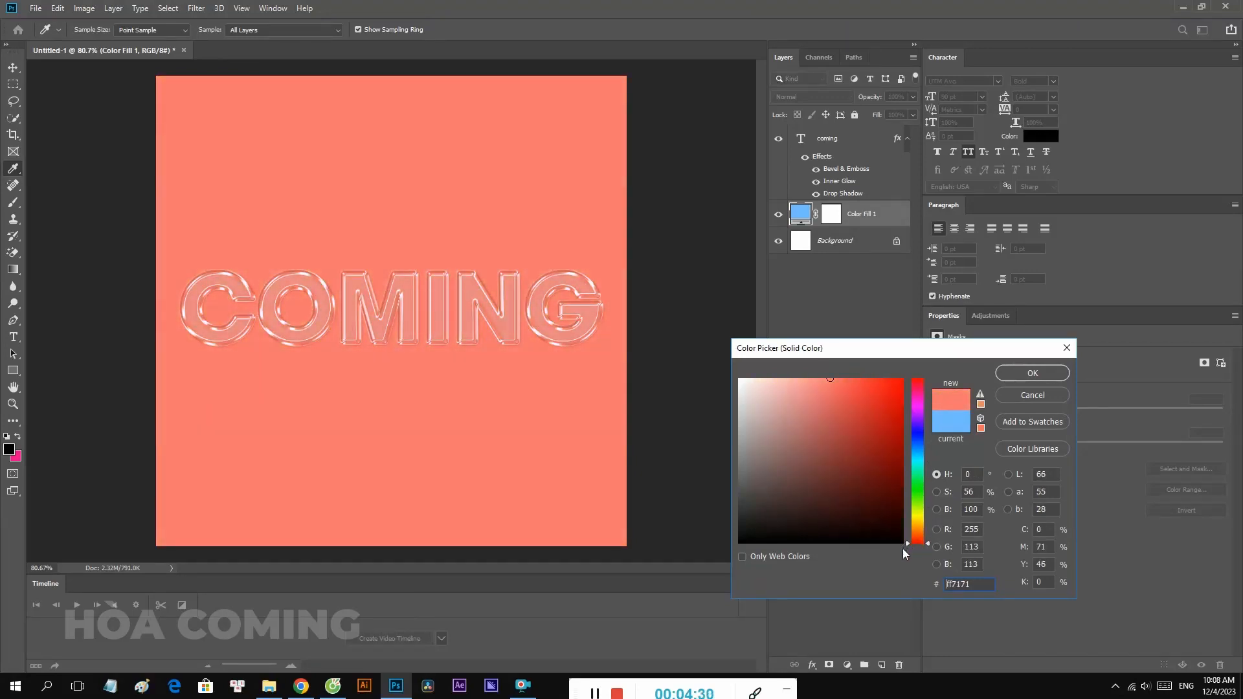
pyautogui.click(914, 527)
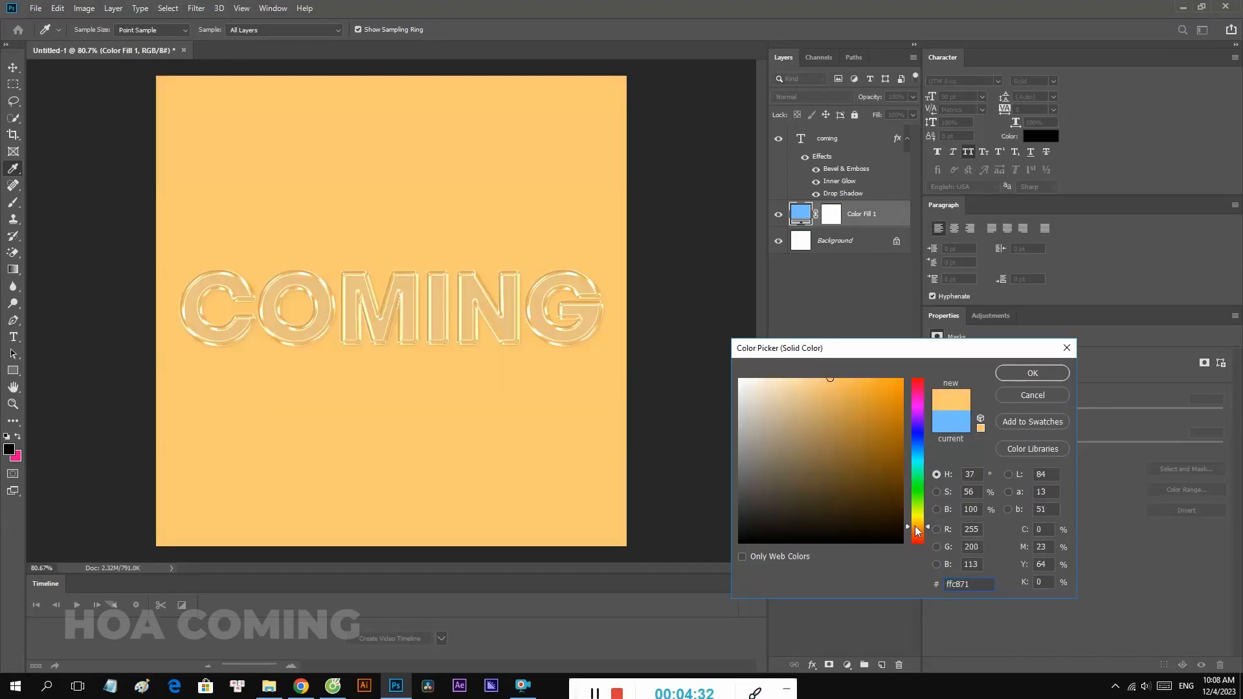
pyautogui.click(919, 411)
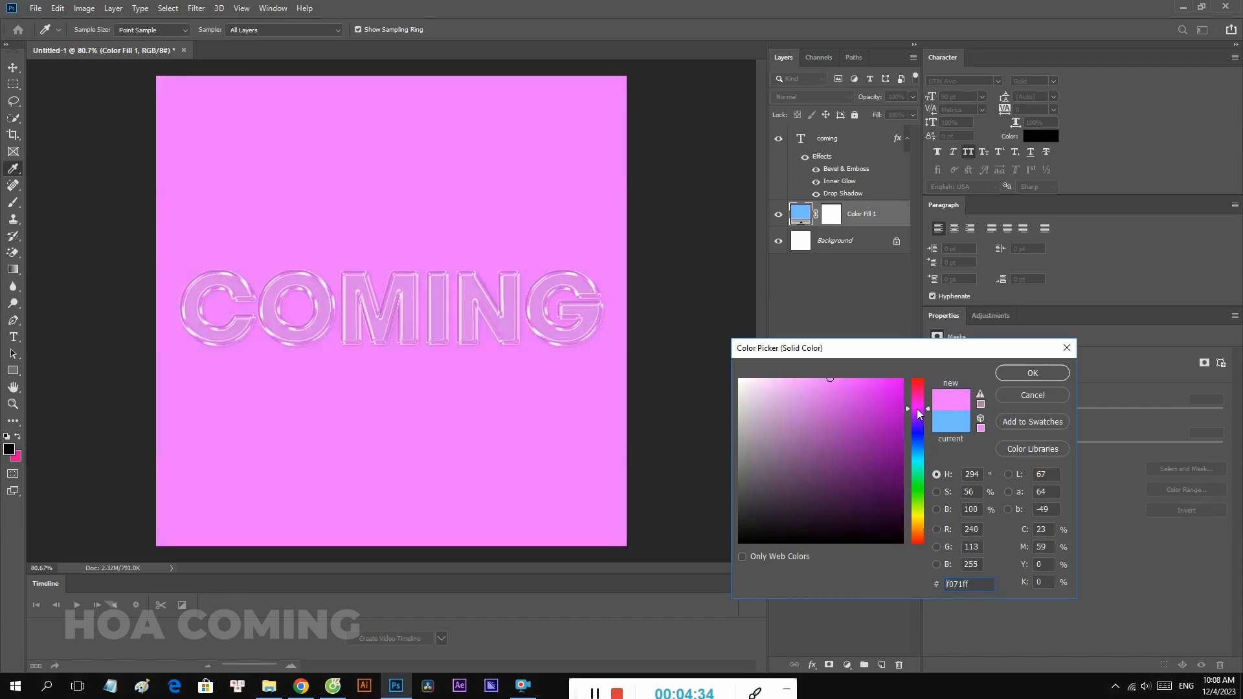
pyautogui.moveTo(919, 410); pyautogui.dragTo(918, 450)
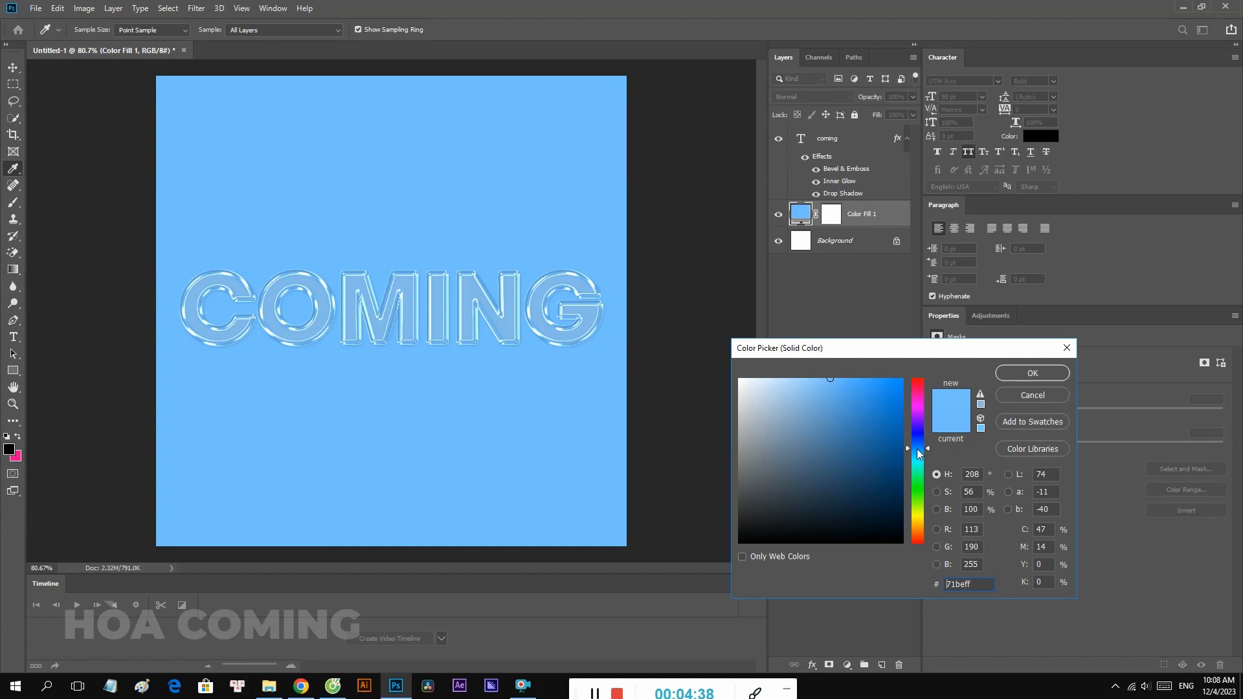
pyautogui.click(1039, 376)
# Try the glass effect on the word WOW in place of COMING, and undo the text replacement
pyautogui.doubleClick(475, 324)
pyautogui.click(478, 316)
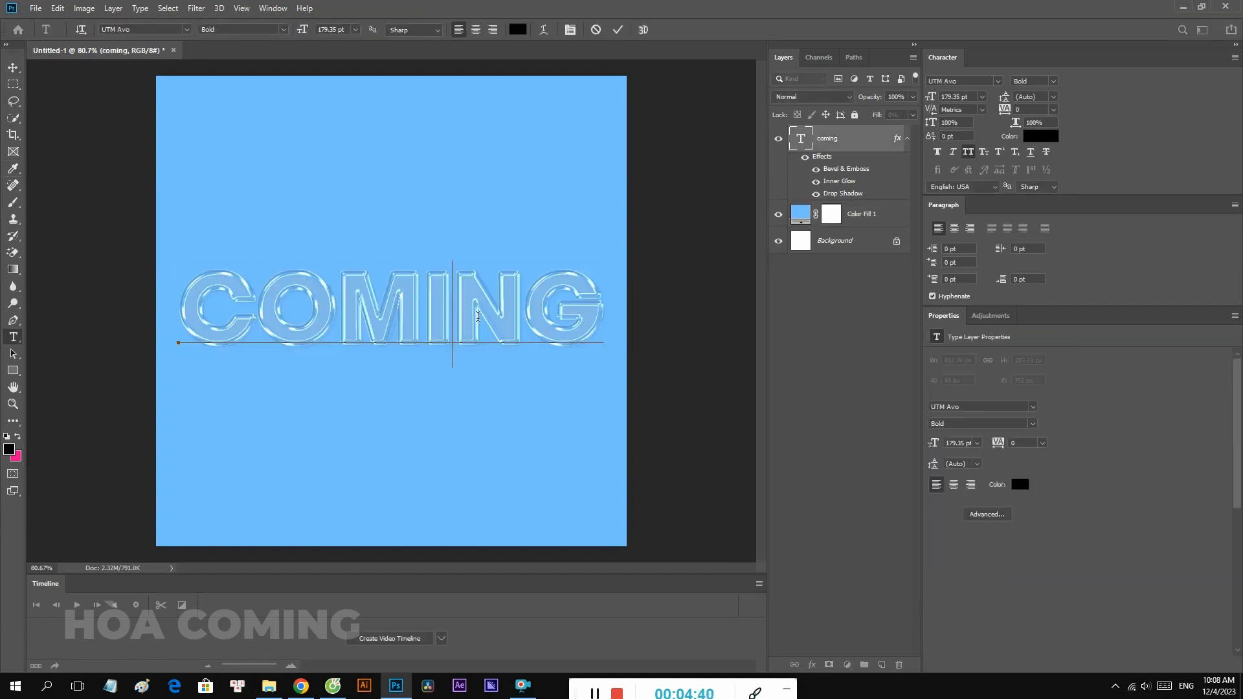
pyautogui.moveTo(184, 305); pyautogui.dragTo(754, 346)
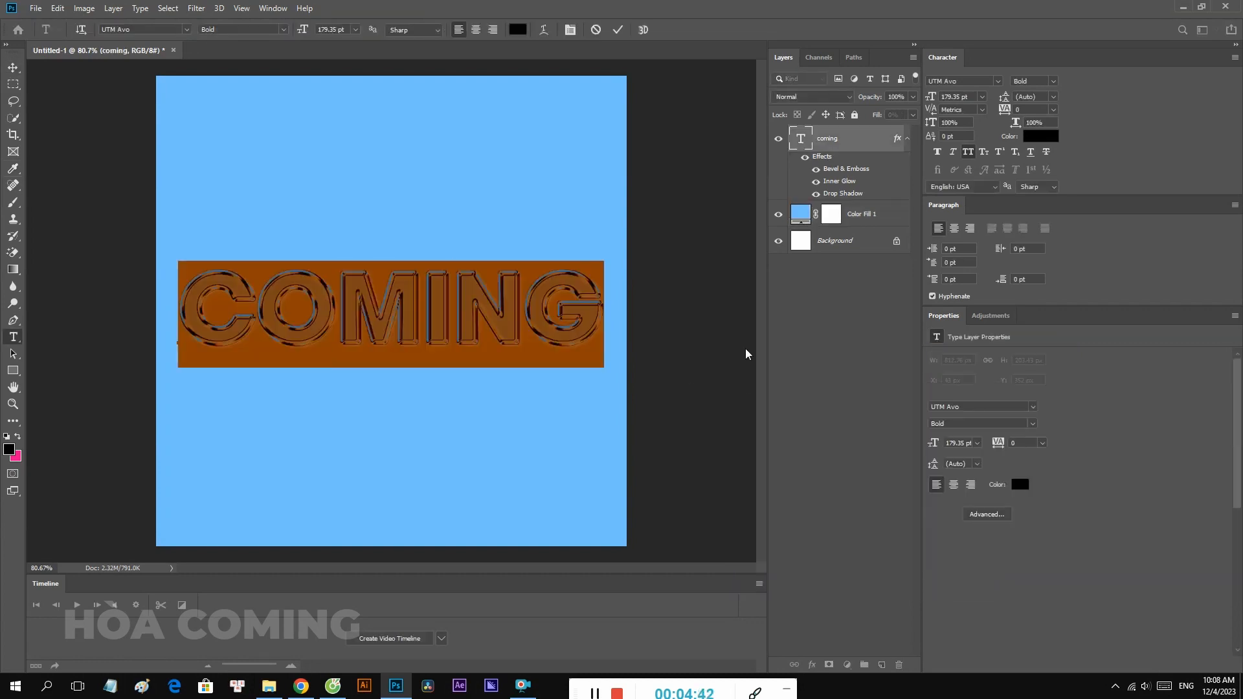
pyautogui.write('WOW')
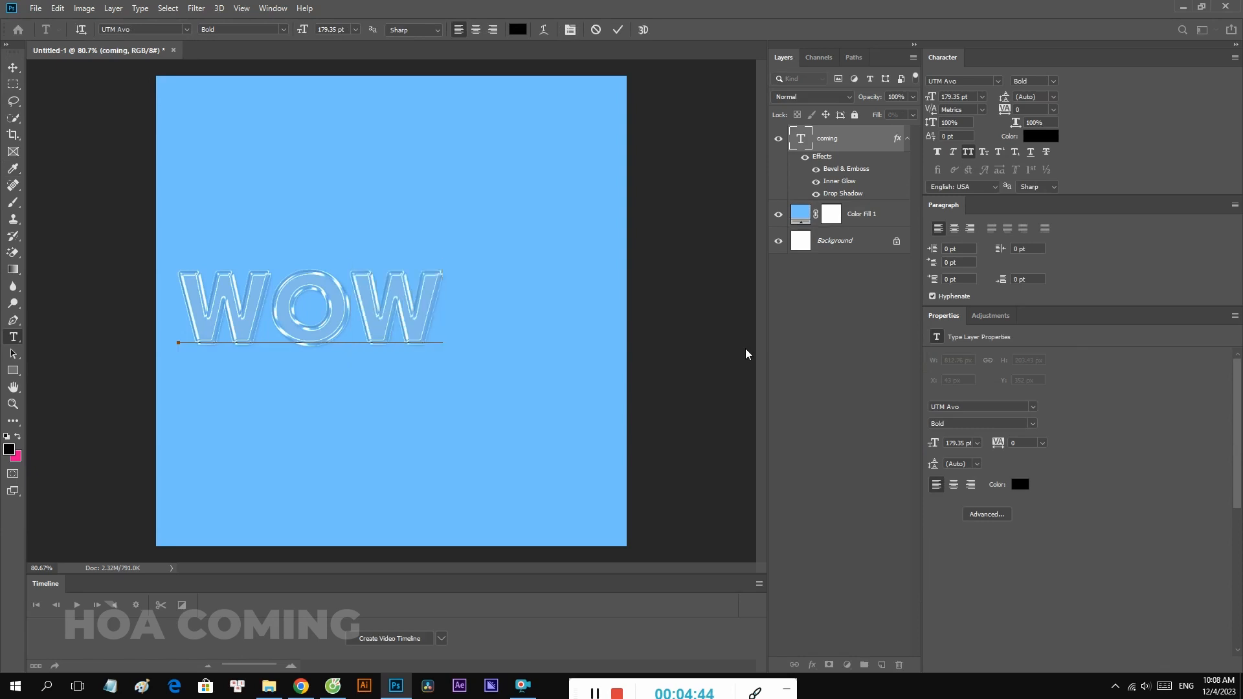
pyautogui.hotkey('ctrl', 'Return')
pyautogui.press('v')
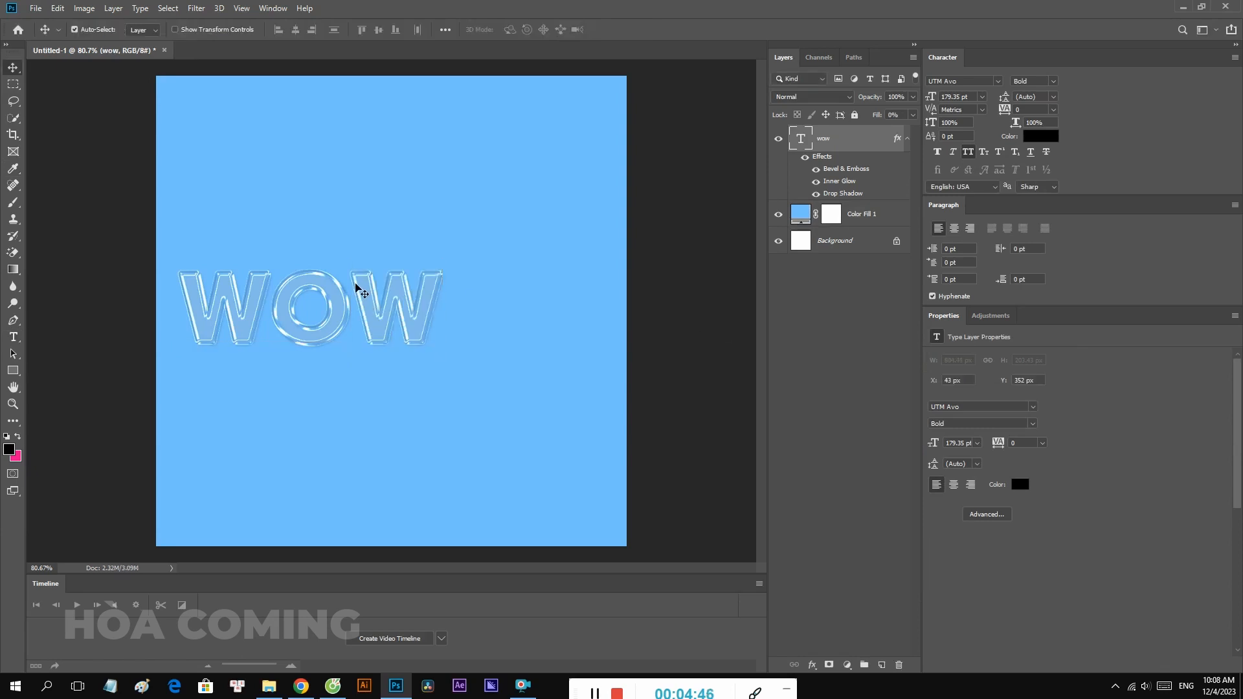
pyautogui.hotkey('ctrl', 'z')
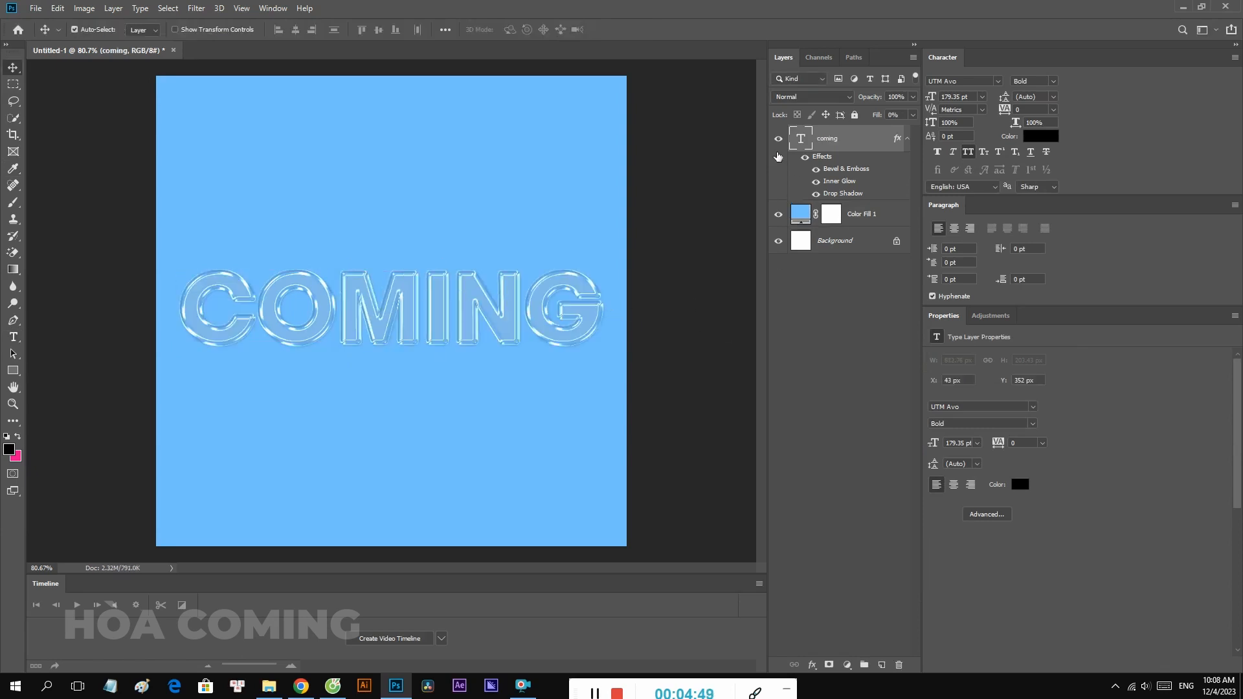